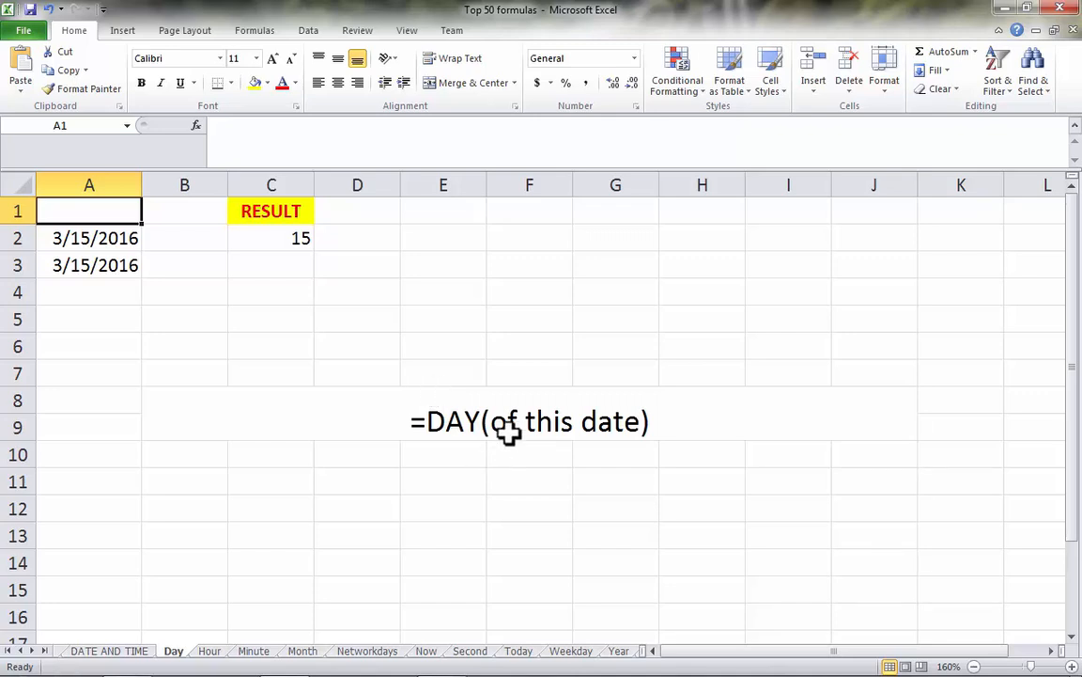
# Step: Review the worked example in row 2 of the Day sheet and enter =DAY(A3) in cell C3
pyautogui.click(126, 242)
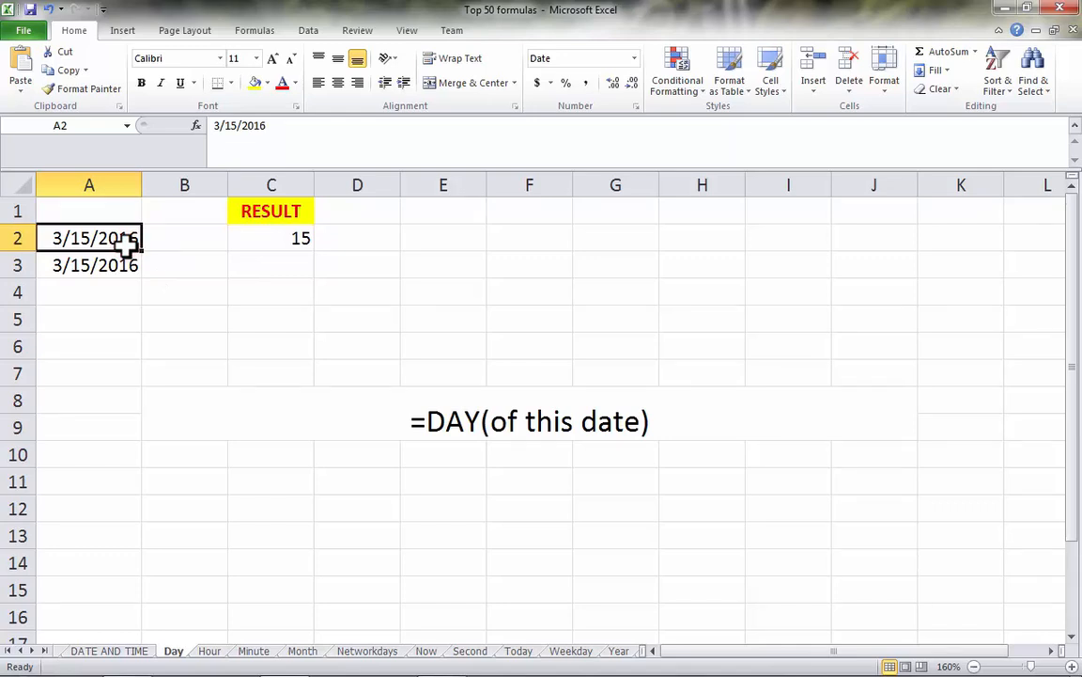
pyautogui.click(262, 245)
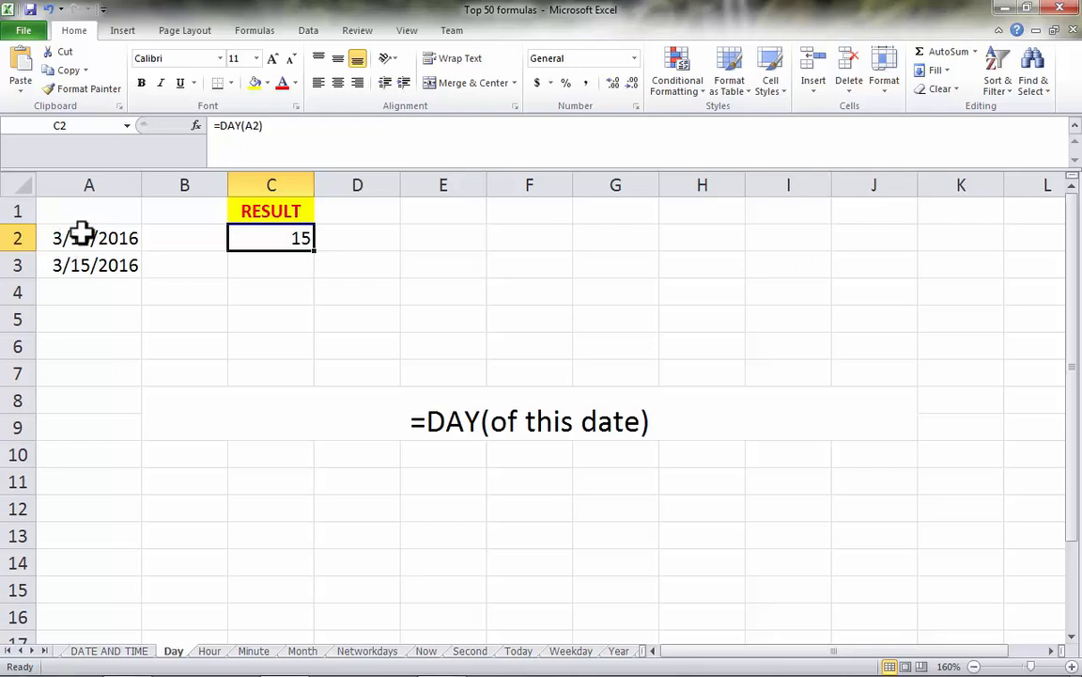
pyautogui.click(277, 271)
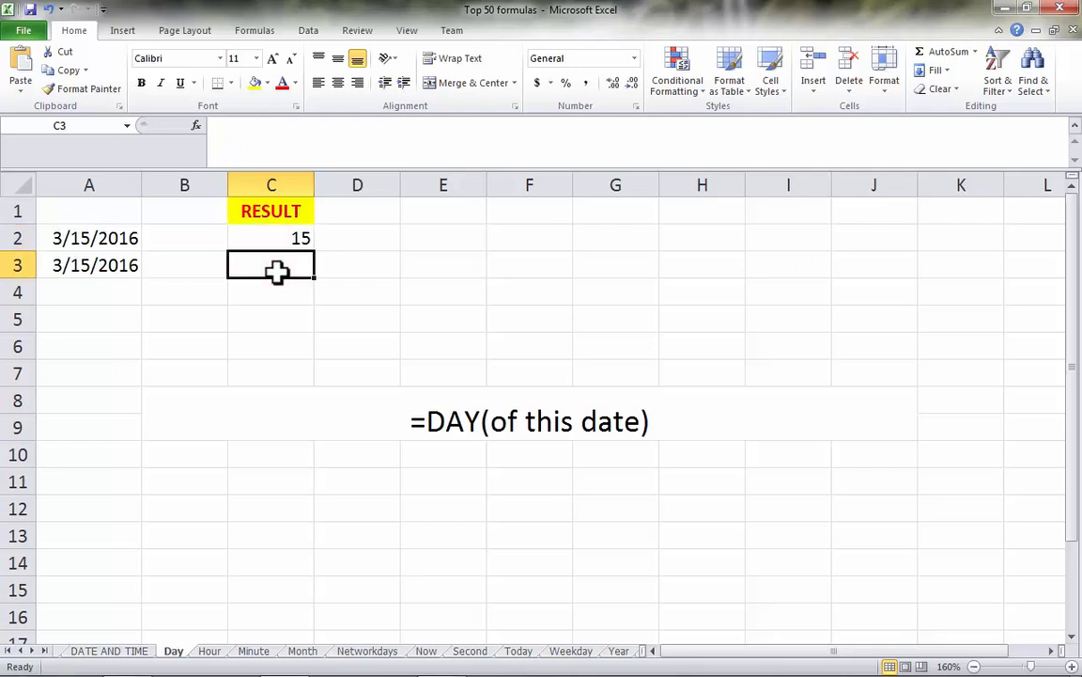
pyautogui.write('=D')
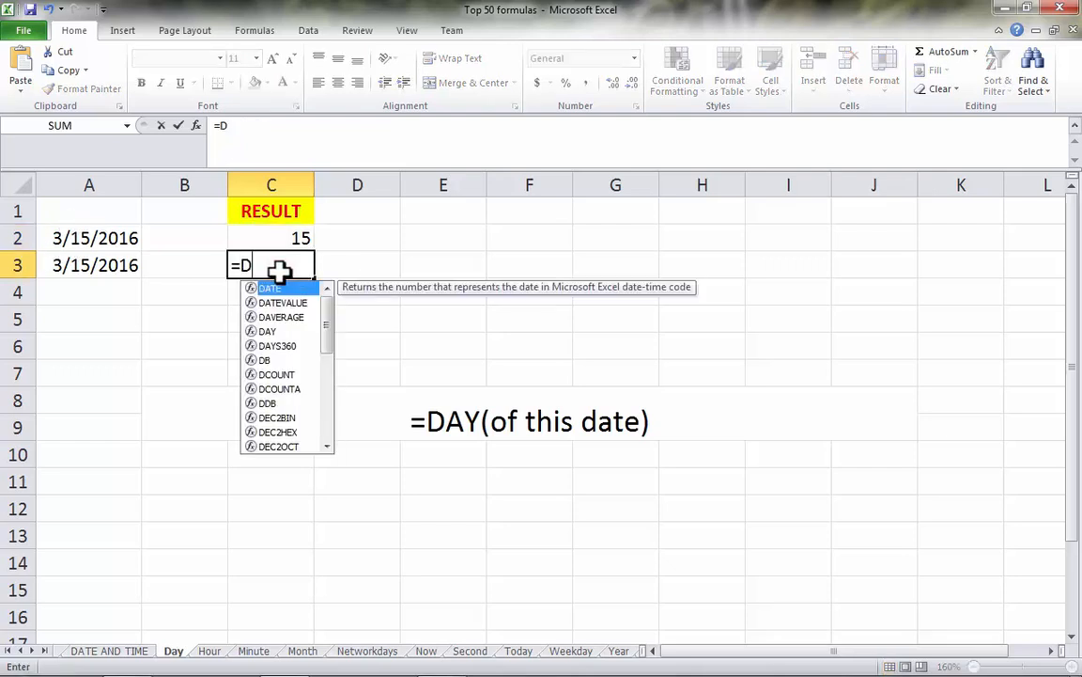
pyautogui.write('AY(')
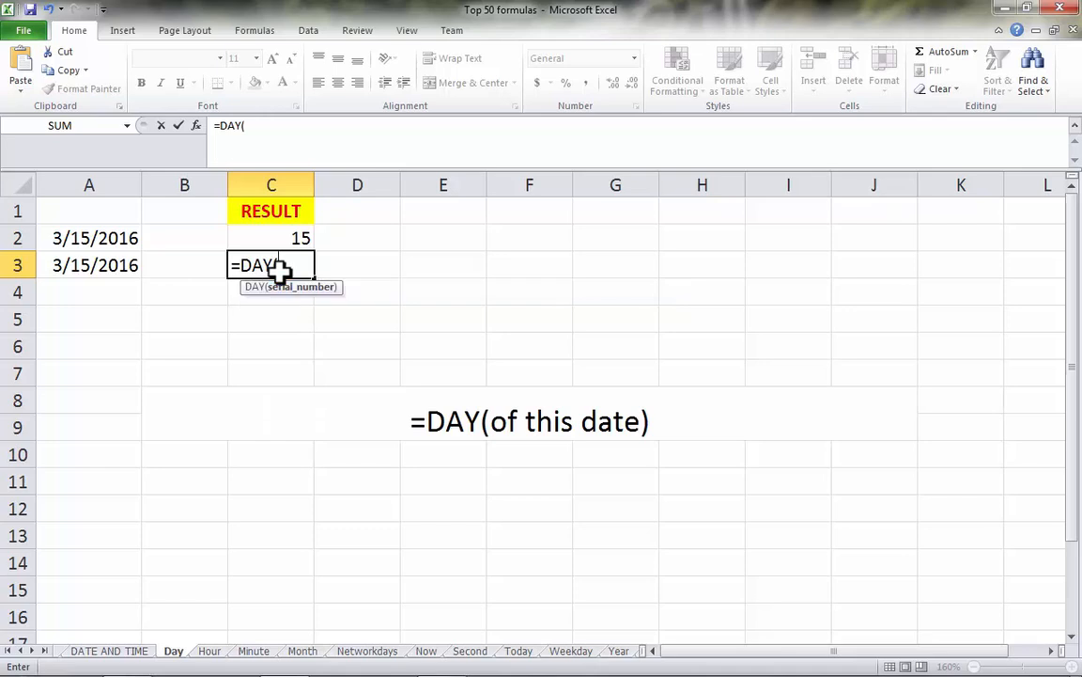
pyautogui.click(97, 266)
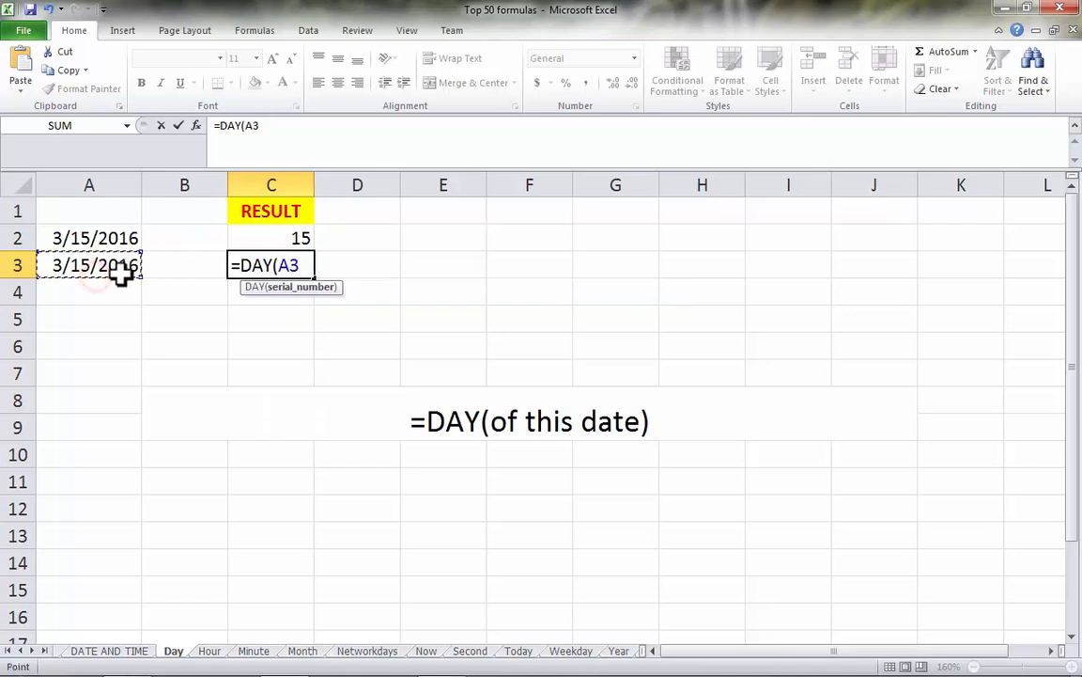
pyautogui.write(')')
pyautogui.press('Return')
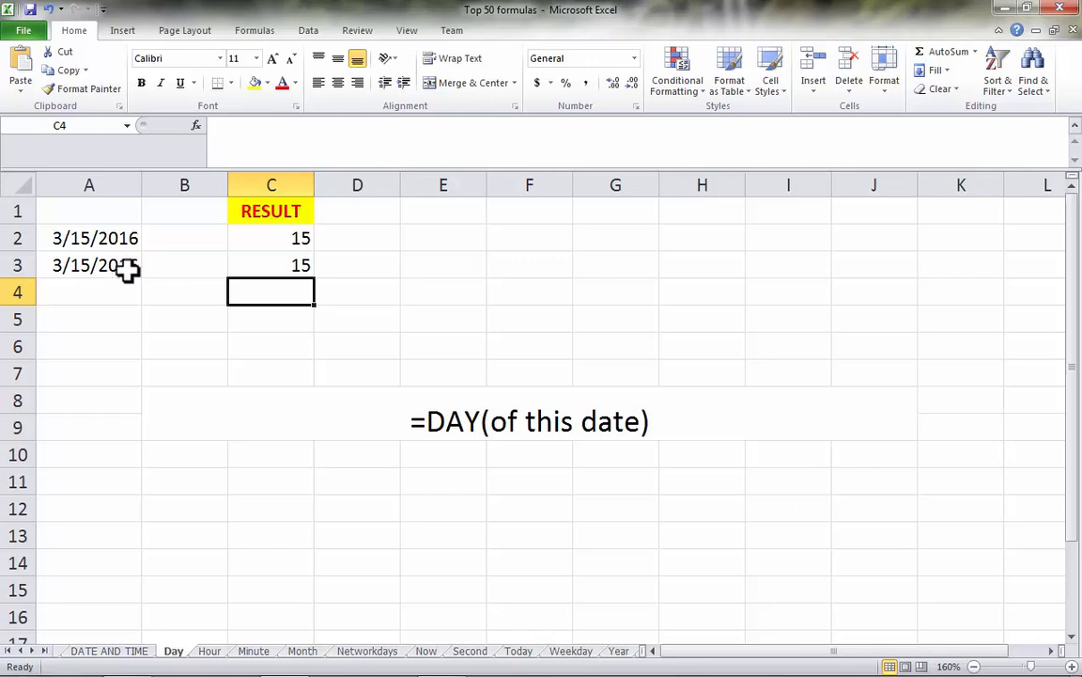
# Step: On the Hour sheet, review the row 2 example and enter =HOUR(A3) in cell C3
pyautogui.click(214, 651)
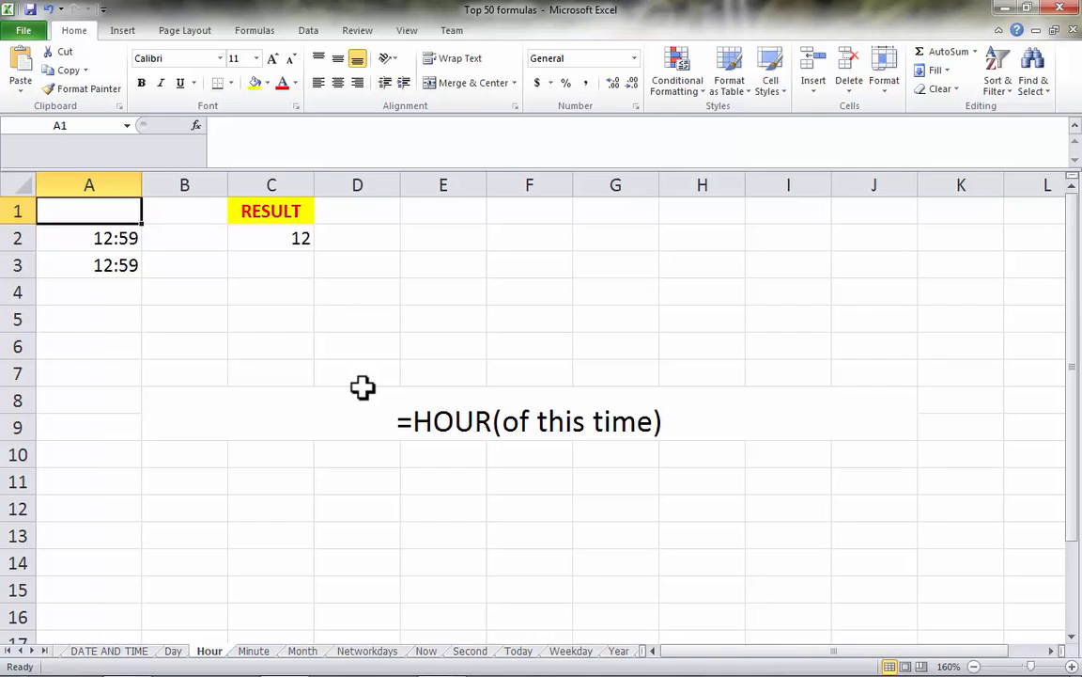
pyautogui.click(121, 238)
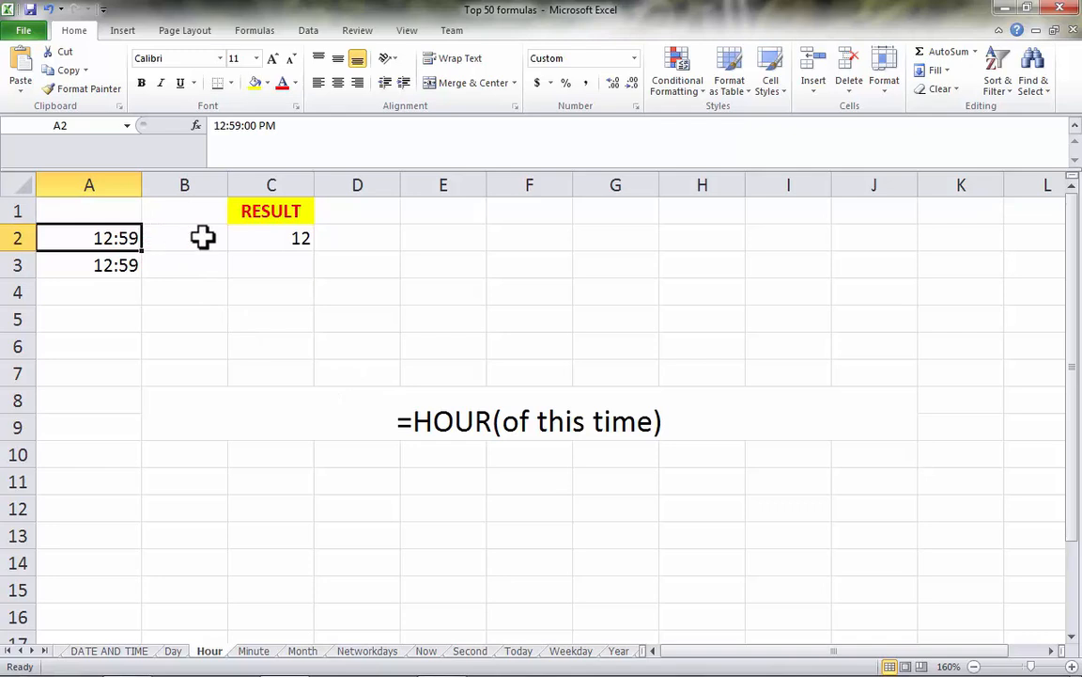
pyautogui.click(290, 239)
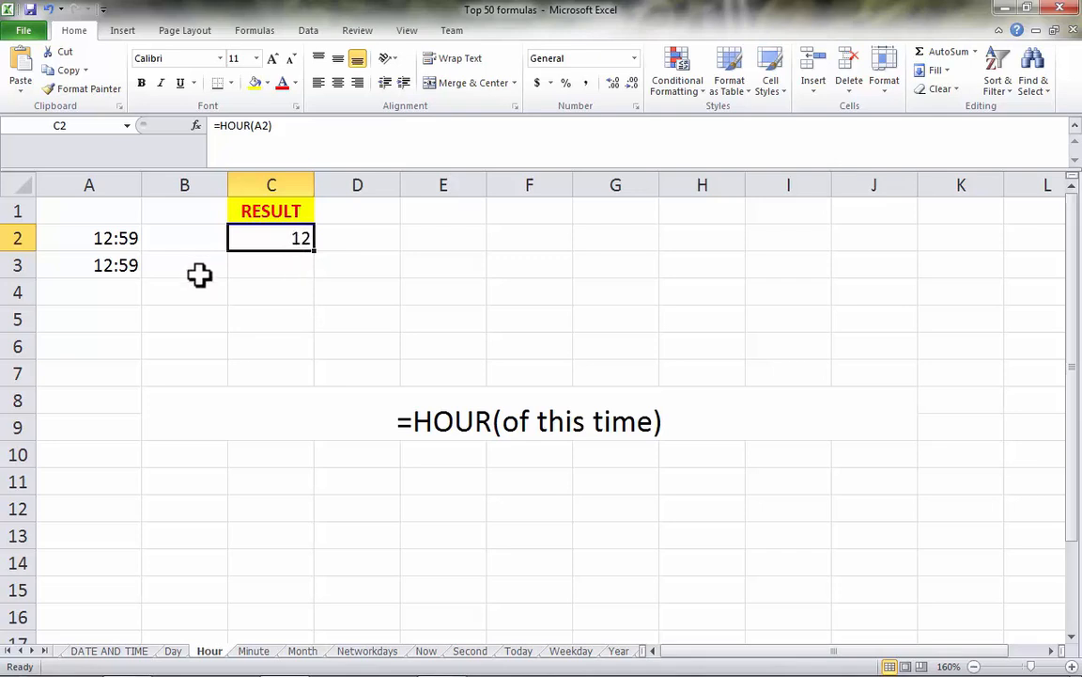
pyautogui.click(262, 266)
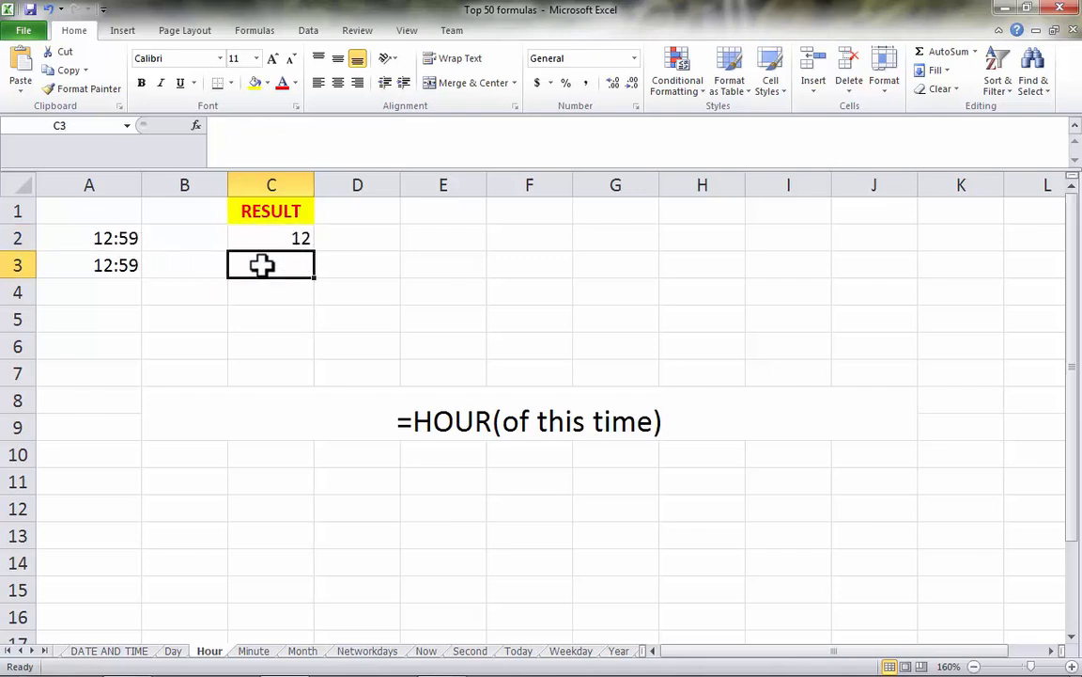
pyautogui.write('=HOUR(')
pyautogui.click(78, 257)
pyautogui.write(')')
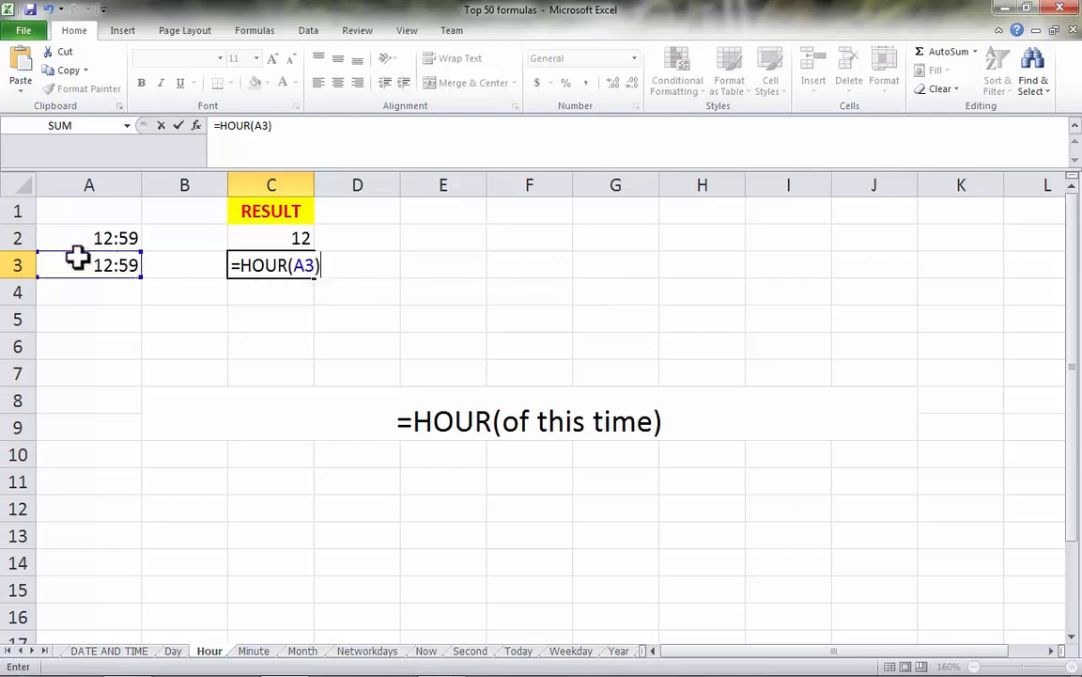
pyautogui.press('Return')
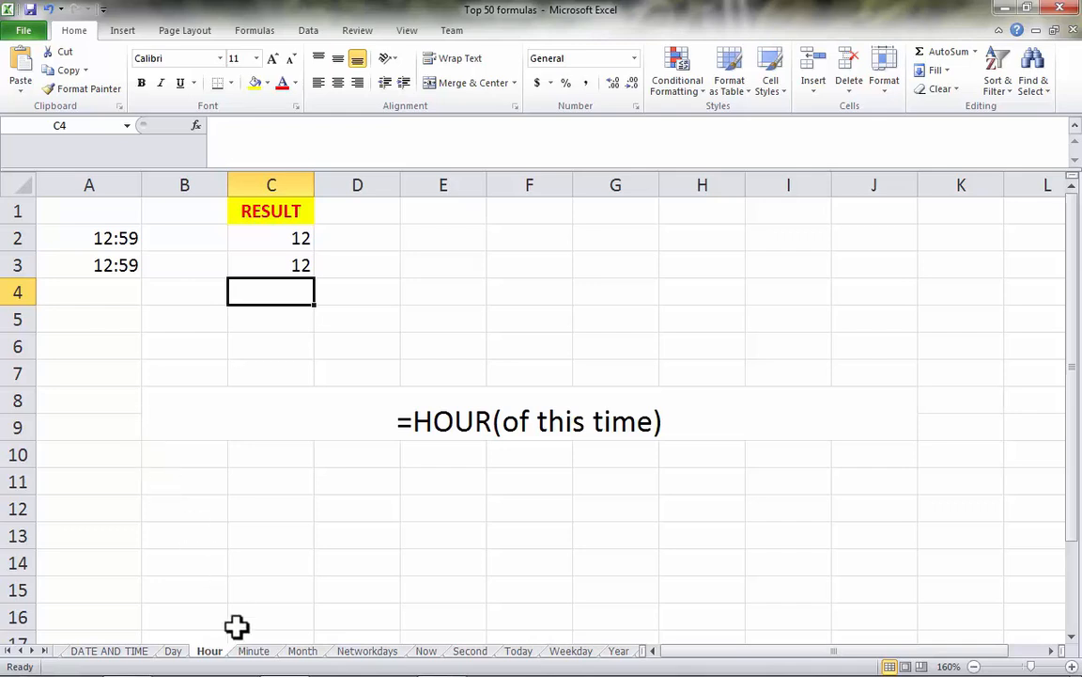
# Step: On the Minute sheet, check the example formula in C2 and enter =MINUTE(A3) in cell C3
pyautogui.click(251, 654)
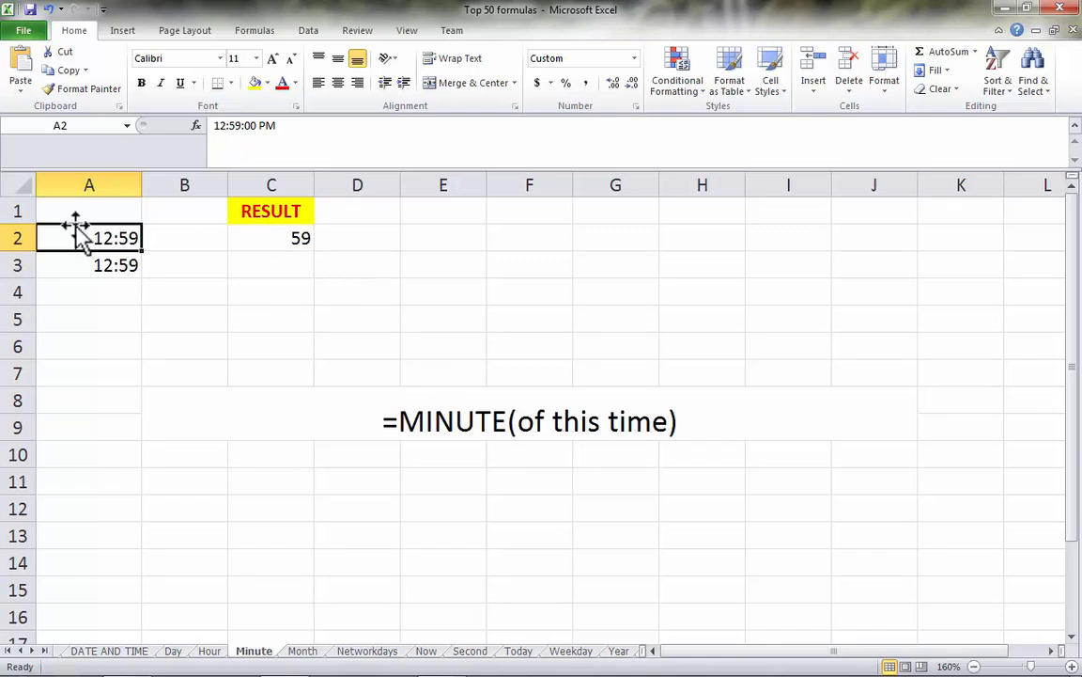
pyautogui.click(288, 240)
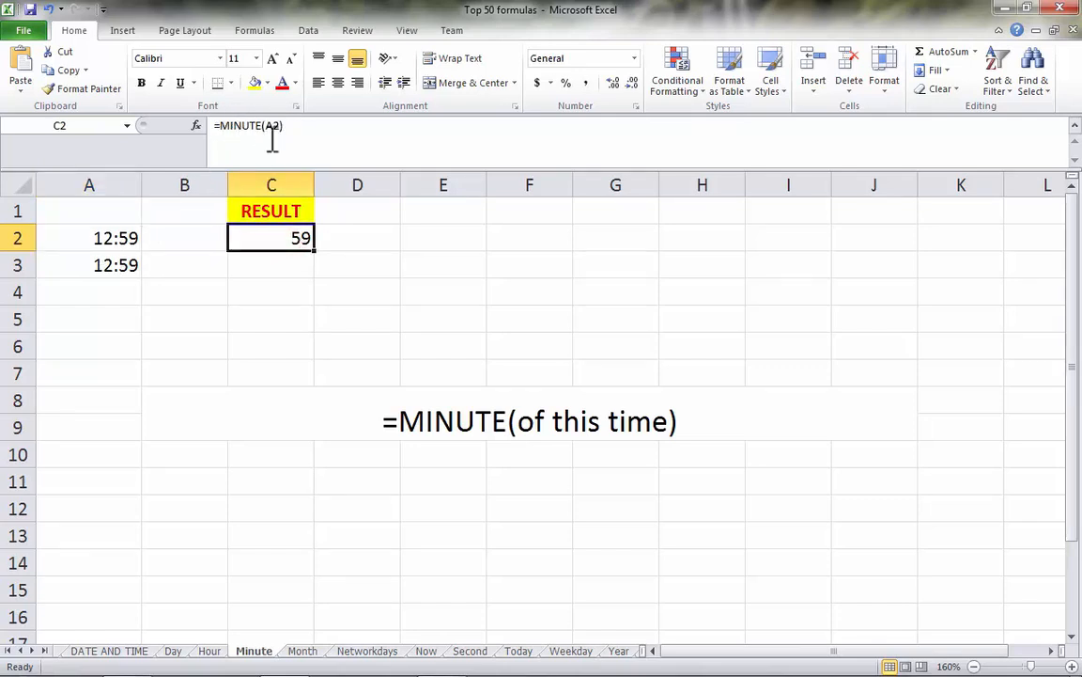
pyautogui.click(276, 270)
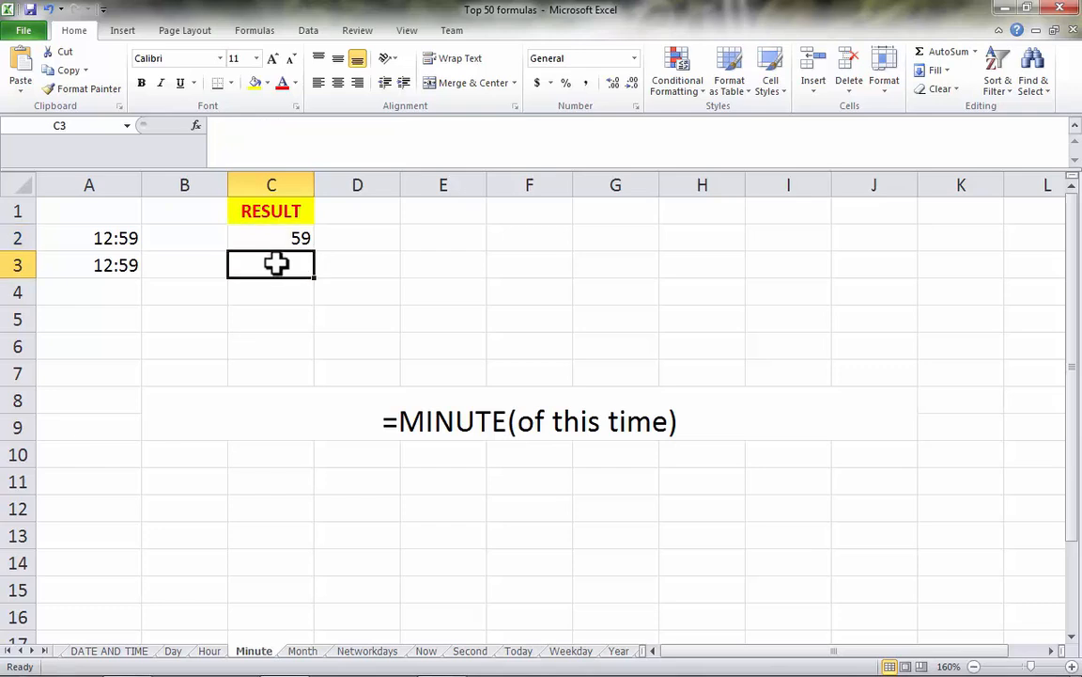
pyautogui.write('=MINUTE(')
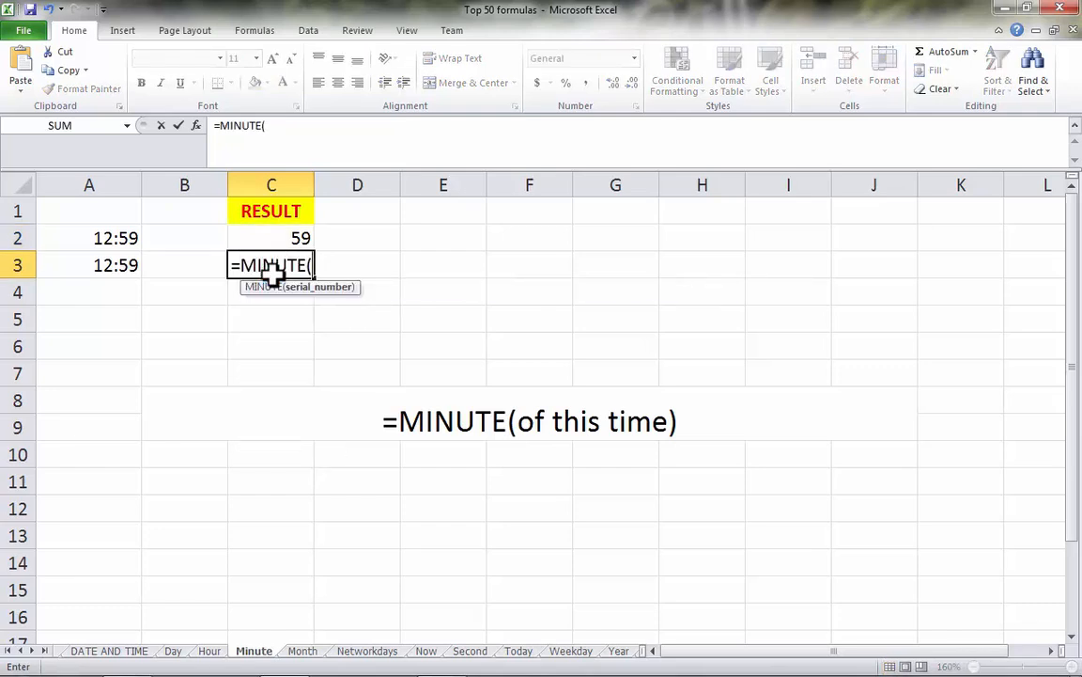
pyautogui.click(126, 266)
pyautogui.write(')')
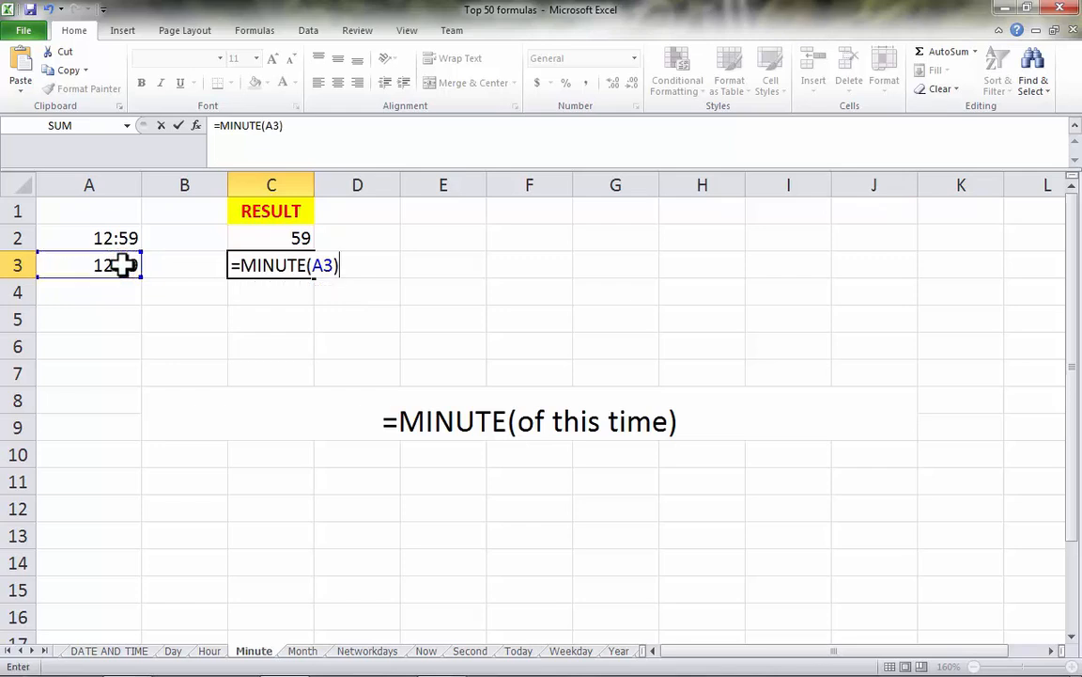
pyautogui.press('Return')
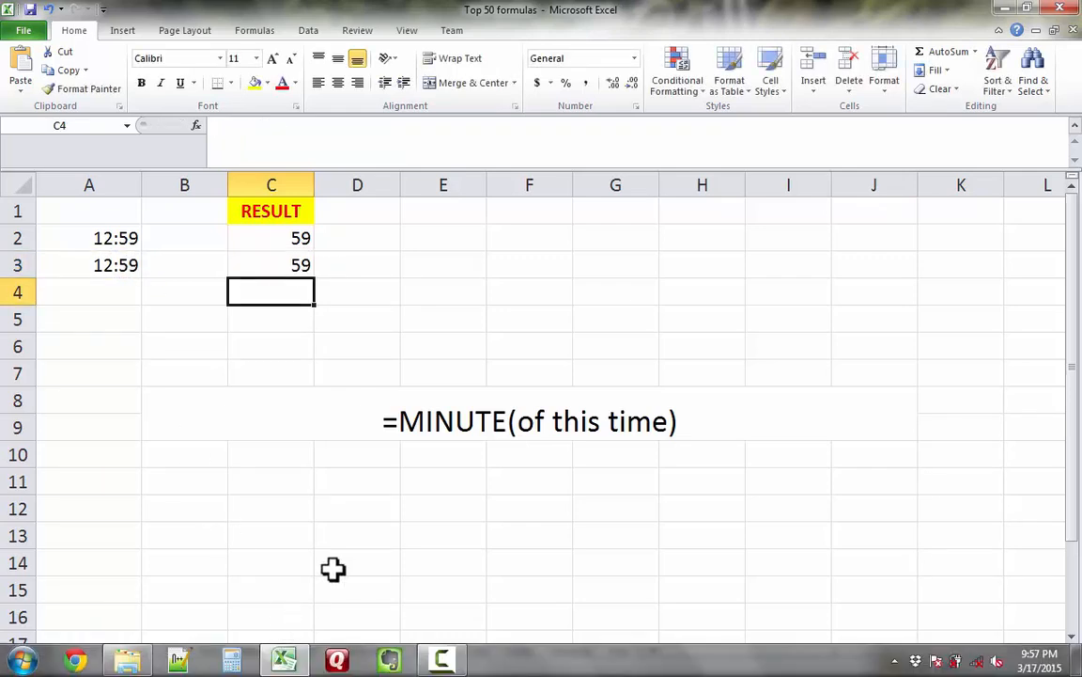
# Step: On the Month sheet, review the row 2 example and enter =MONTH(A3) in cell C3
pyautogui.click(304, 651)
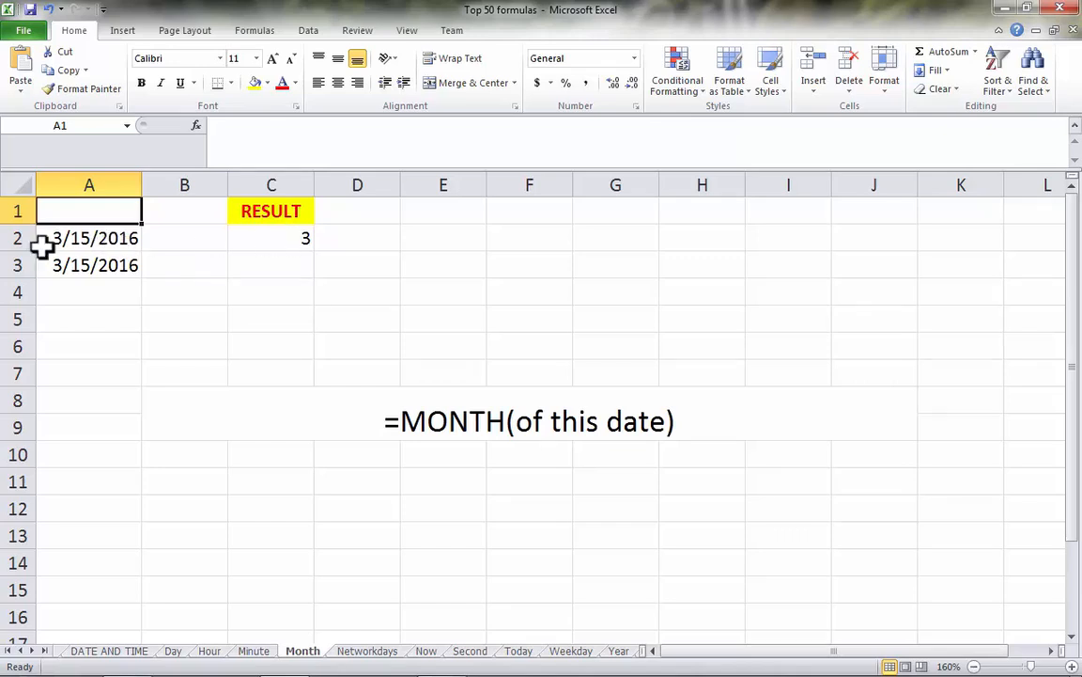
pyautogui.click(93, 241)
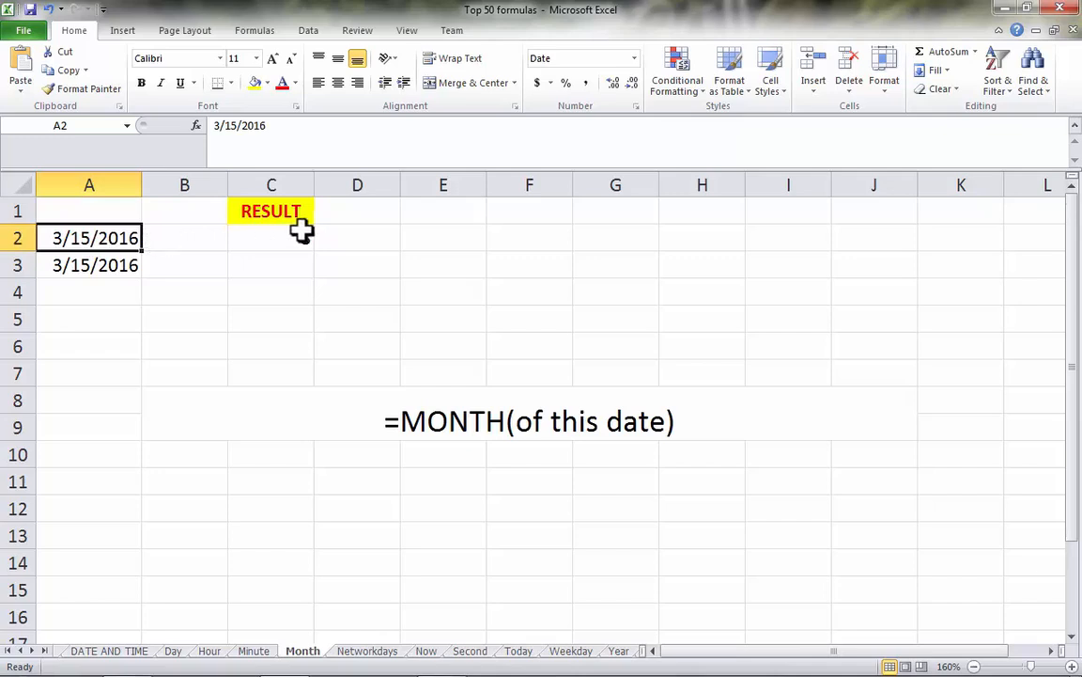
pyautogui.click(268, 239)
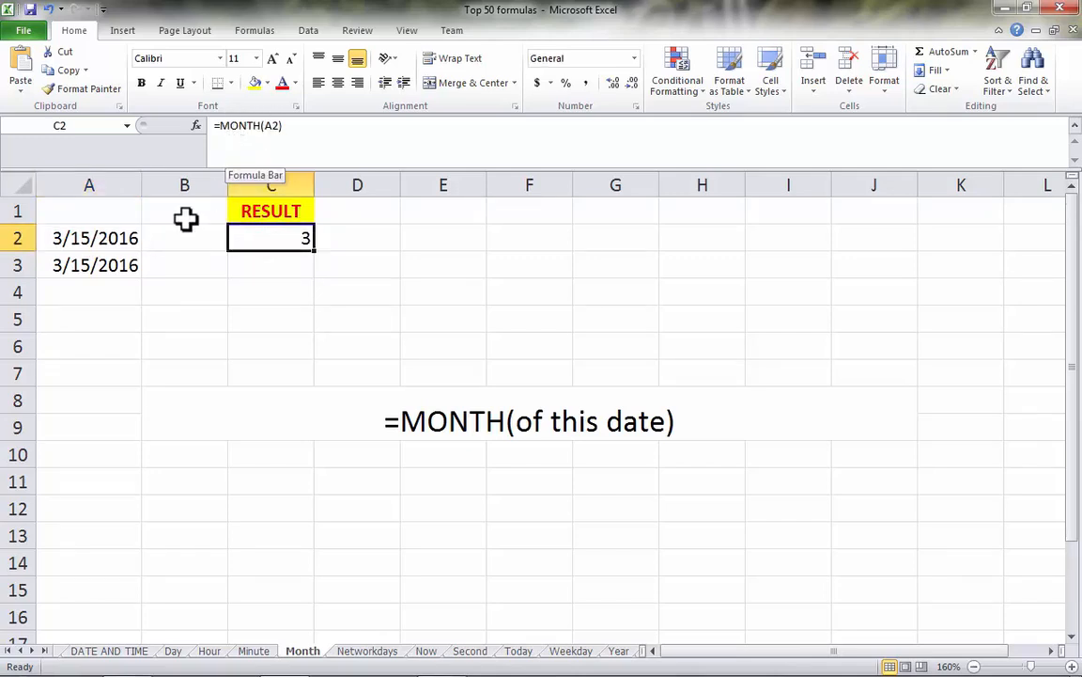
pyautogui.click(274, 270)
pyautogui.write('=MONU')
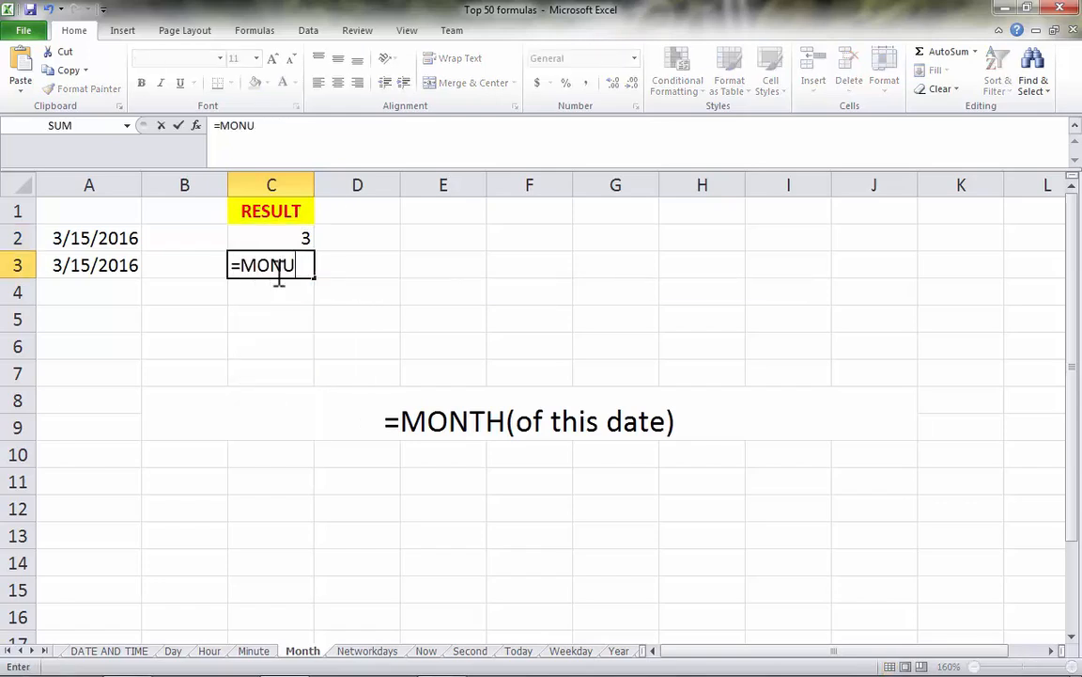
pyautogui.press('BackSpace')
pyautogui.write('TH(')
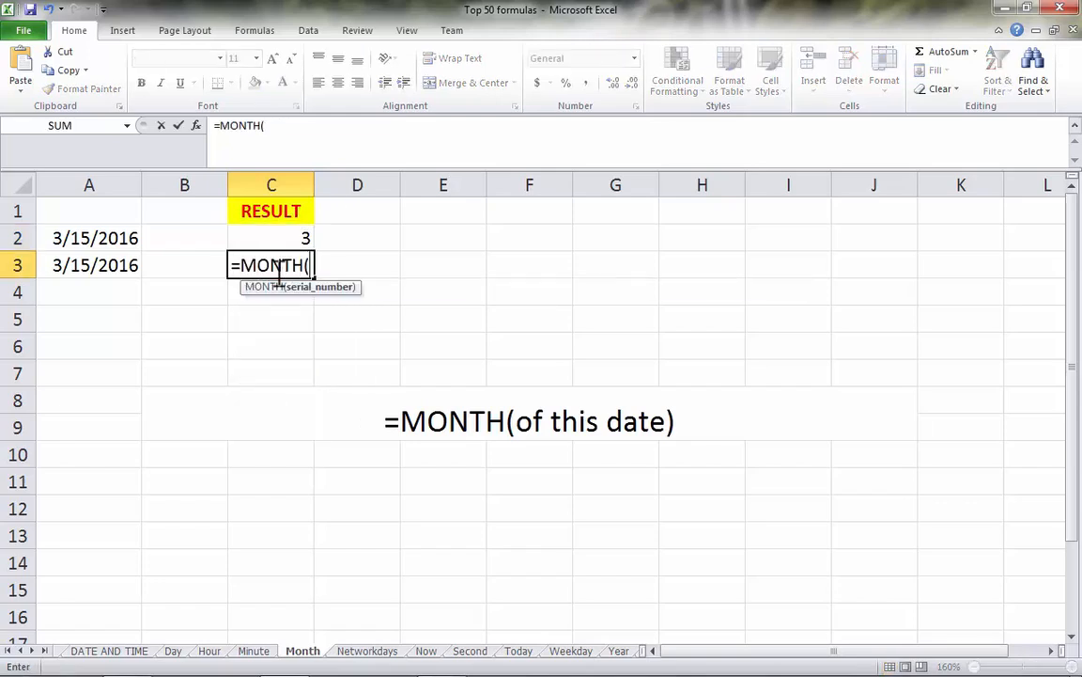
pyautogui.click(114, 268)
pyautogui.press('Return')
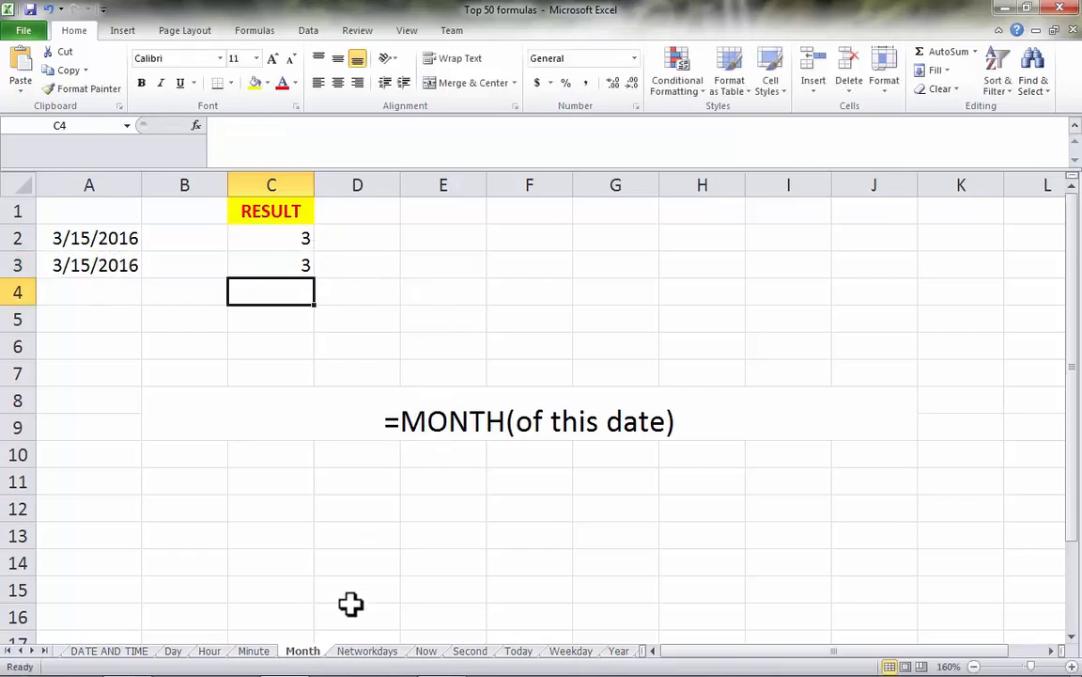
# Step: On the Networkdays sheet, examine the dates in A2 and B2 and the start and end date arguments of the formula in C2
pyautogui.click(367, 652)
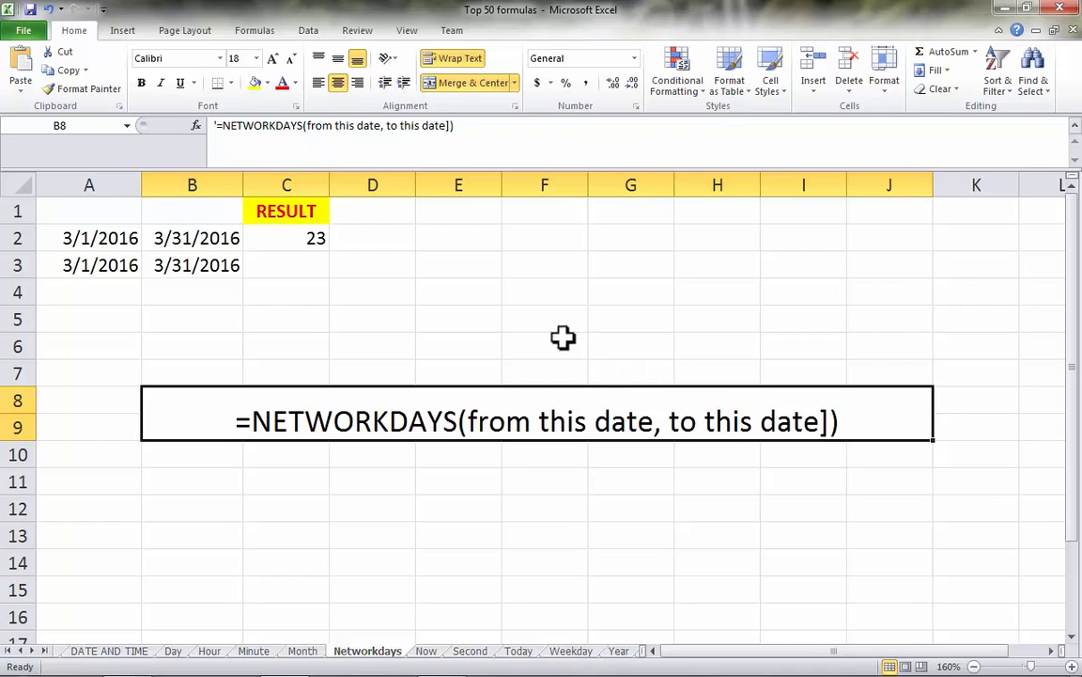
pyautogui.click(108, 236)
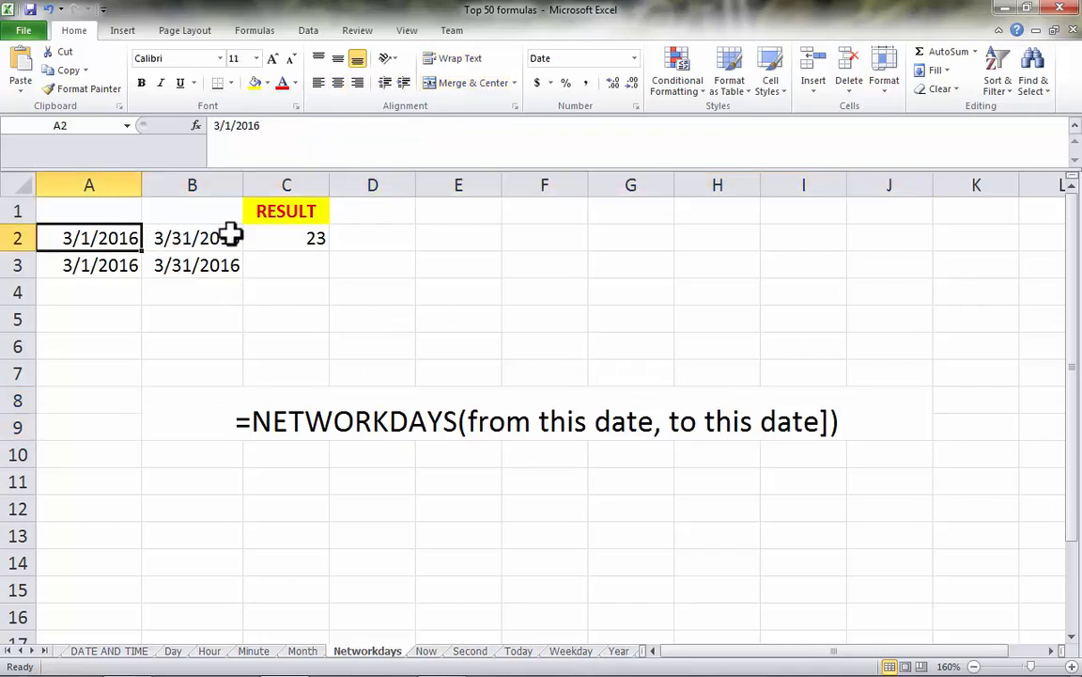
pyautogui.click(198, 236)
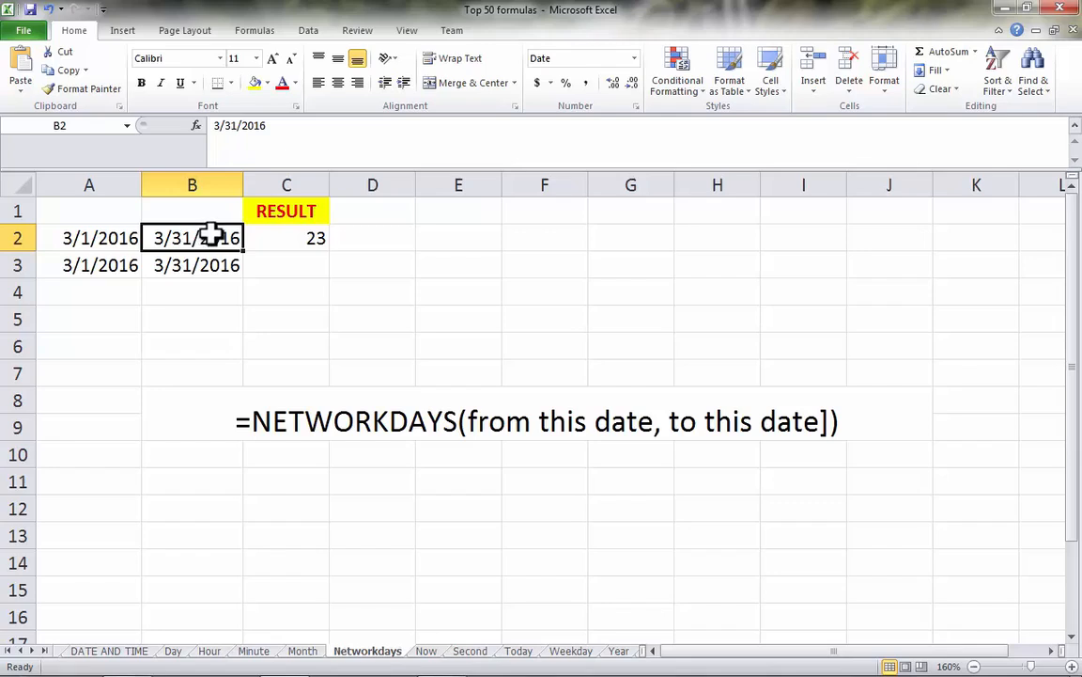
pyautogui.click(313, 238)
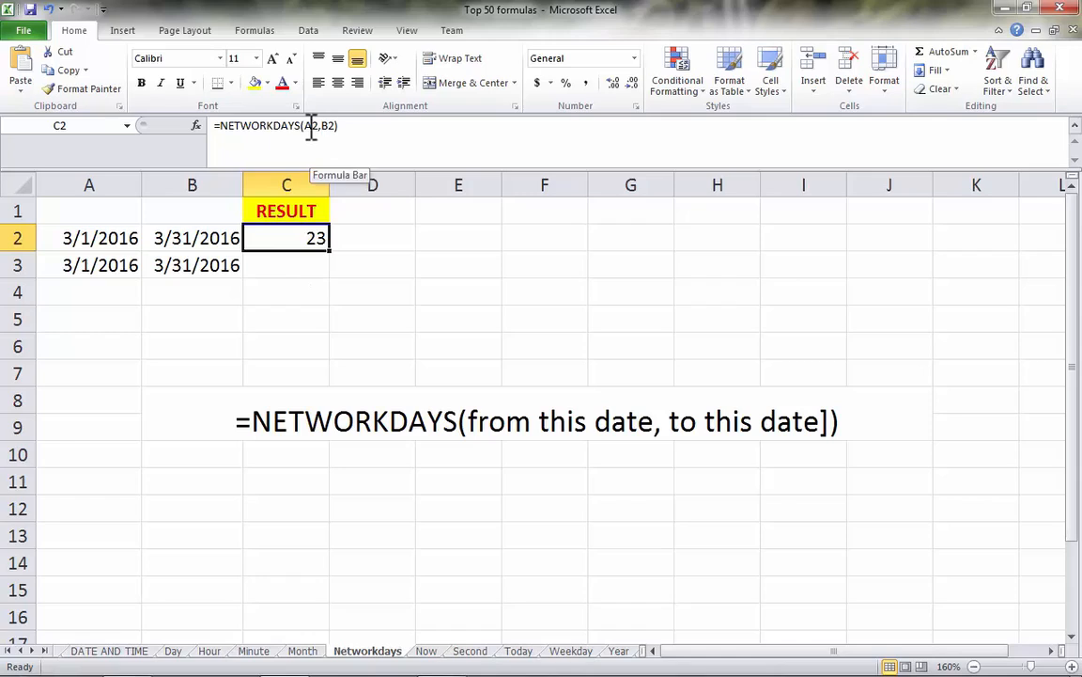
pyautogui.moveTo(305, 127); pyautogui.dragTo(319, 123)
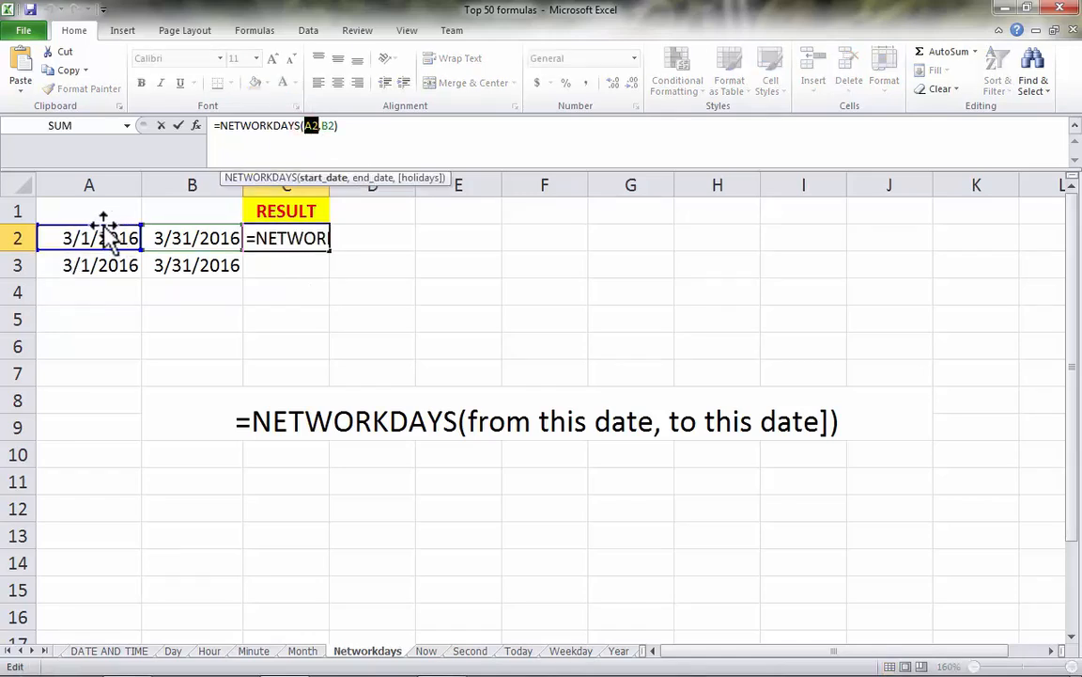
pyautogui.moveTo(320, 126); pyautogui.dragTo(334, 126)
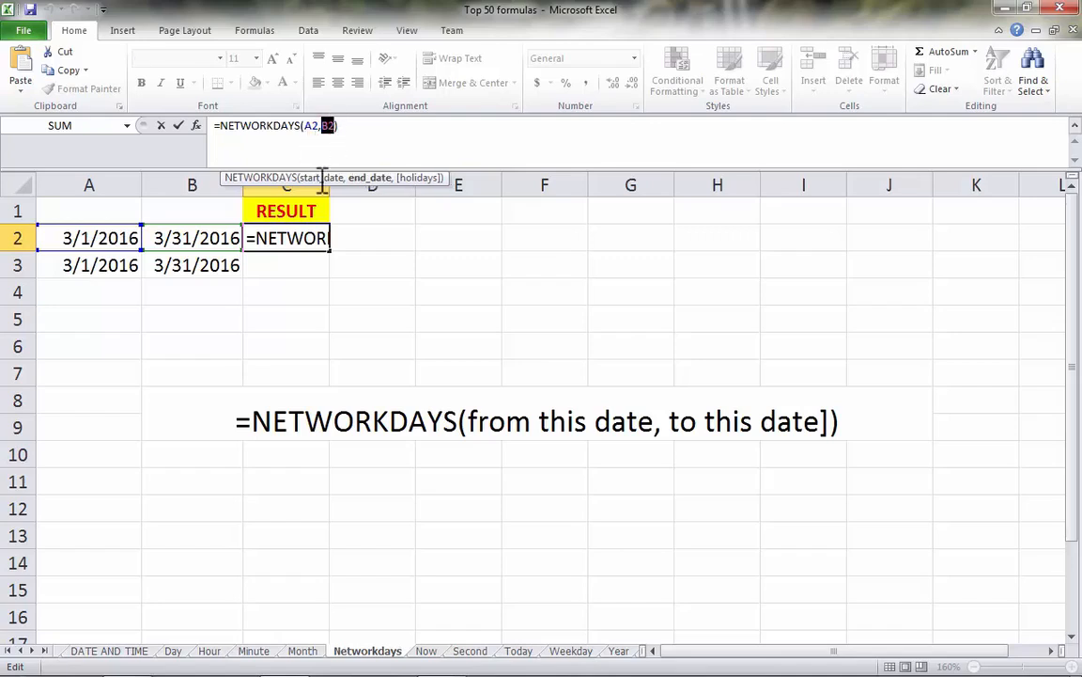
pyautogui.click(284, 268)
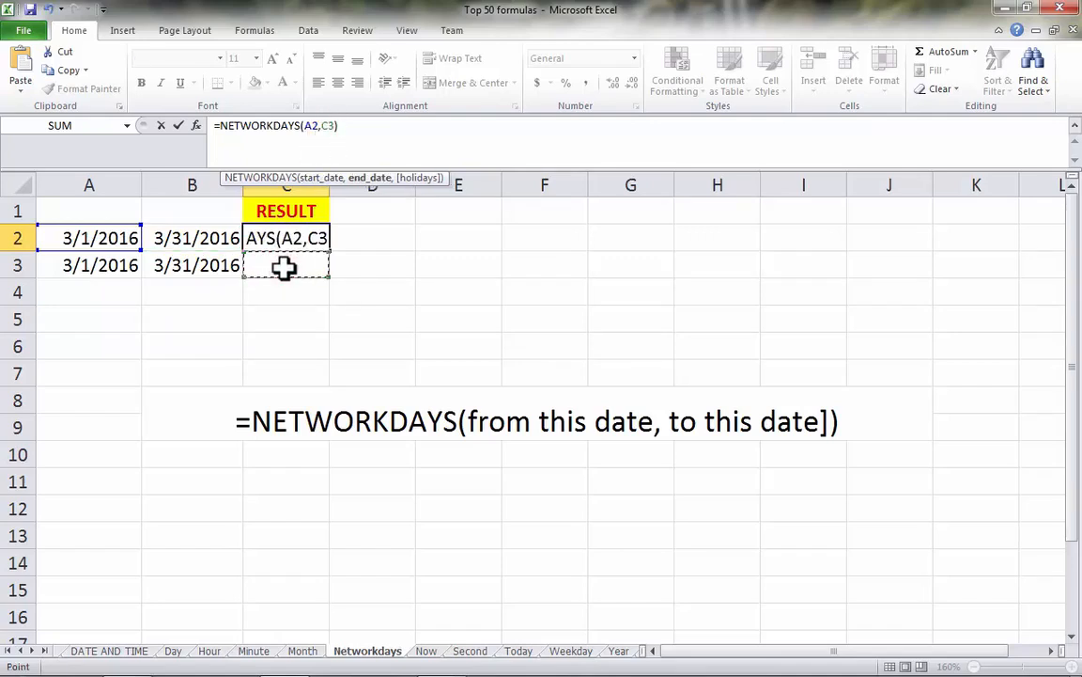
pyautogui.press('Escape')
# Step: Enter =NETWORKDAYS(A3,B3) in cell C3 to count the working days between the two row 3 dates
pyautogui.click(283, 266)
pyautogui.write('=NETWORK')
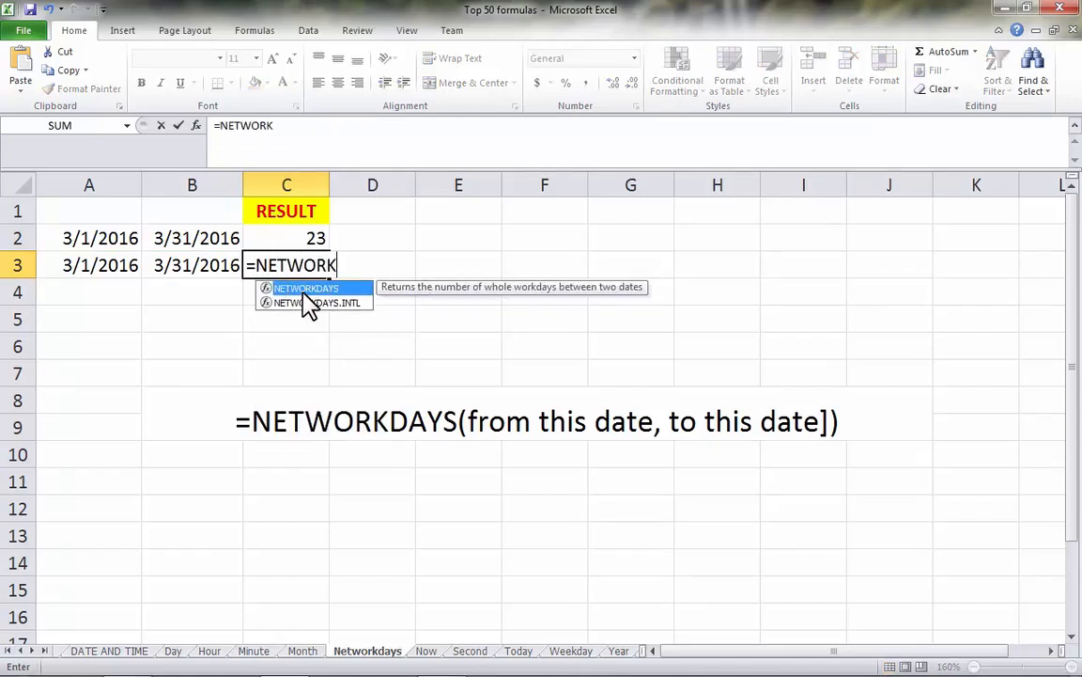
pyautogui.write('DAYS')
pyautogui.press('BackSpace')
pyautogui.write('YS(')
pyautogui.click(125, 266)
pyautogui.write(',')
pyautogui.click(210, 265)
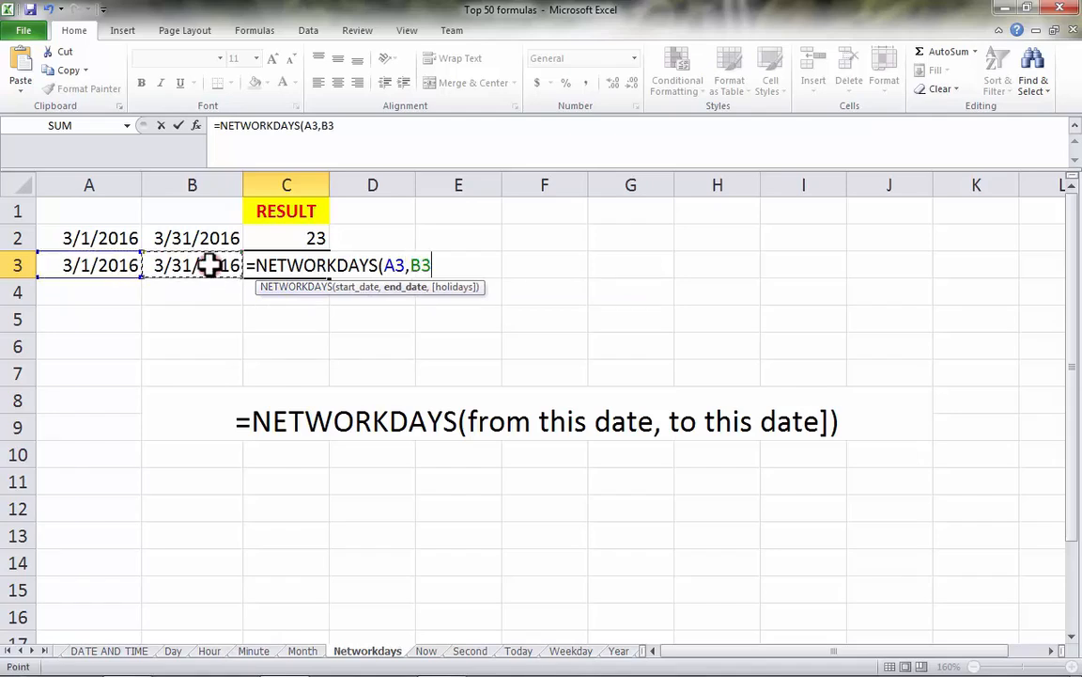
pyautogui.write(')')
pyautogui.press('Return')
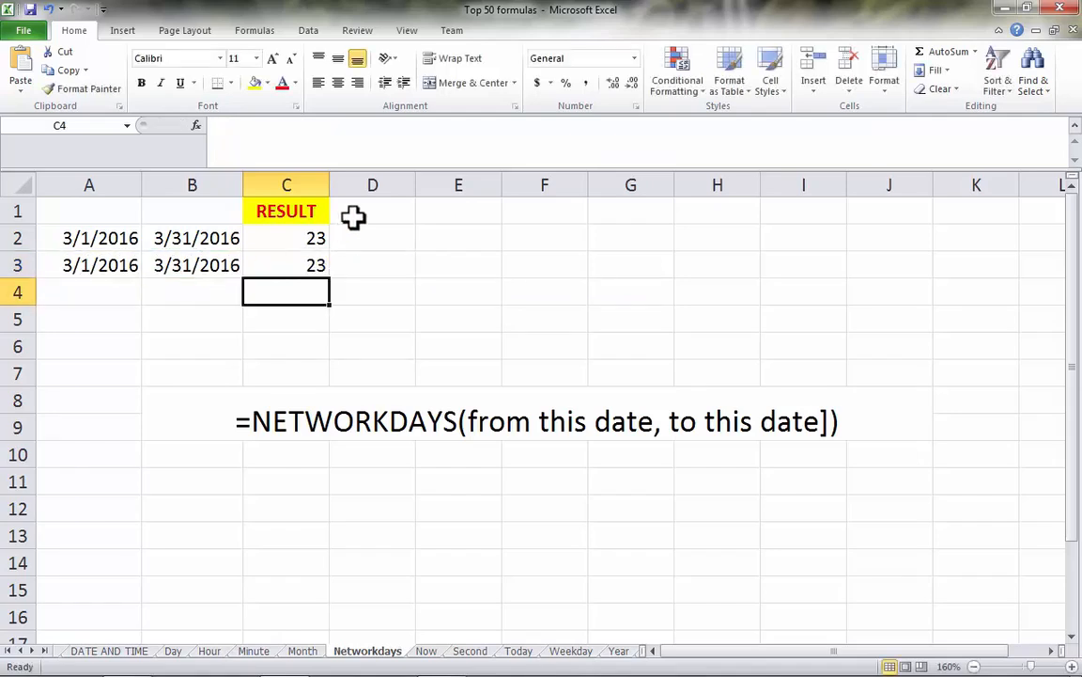
# Step: On the Now sheet, check the example formula in C2 and enter =NOW() in cell C3
pyautogui.click(311, 266)
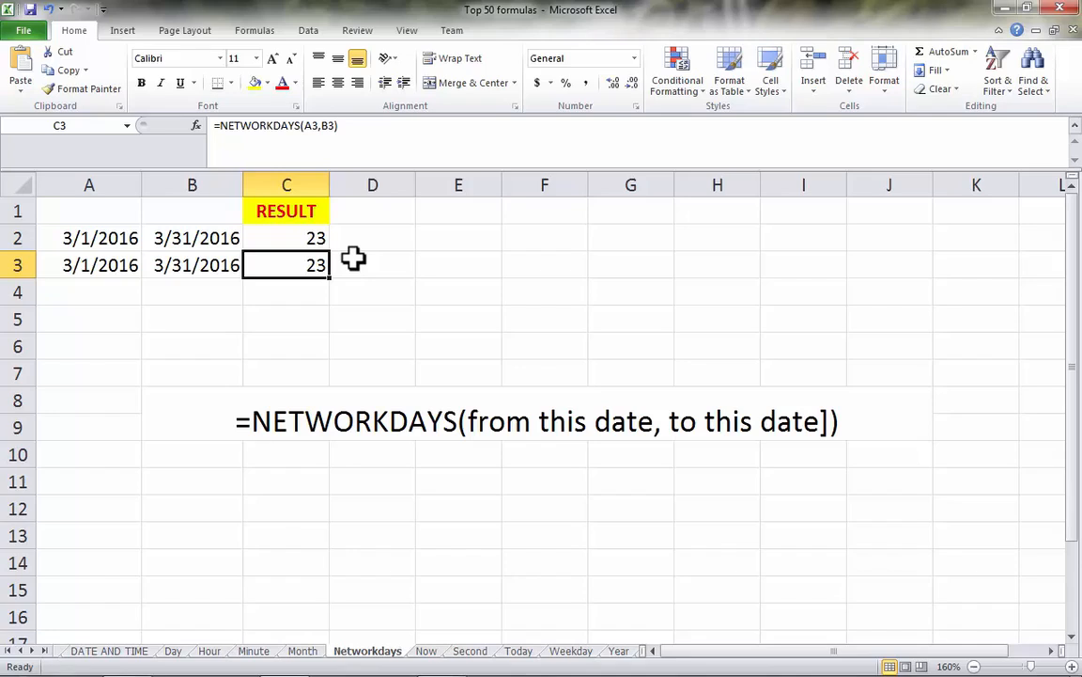
pyautogui.click(429, 651)
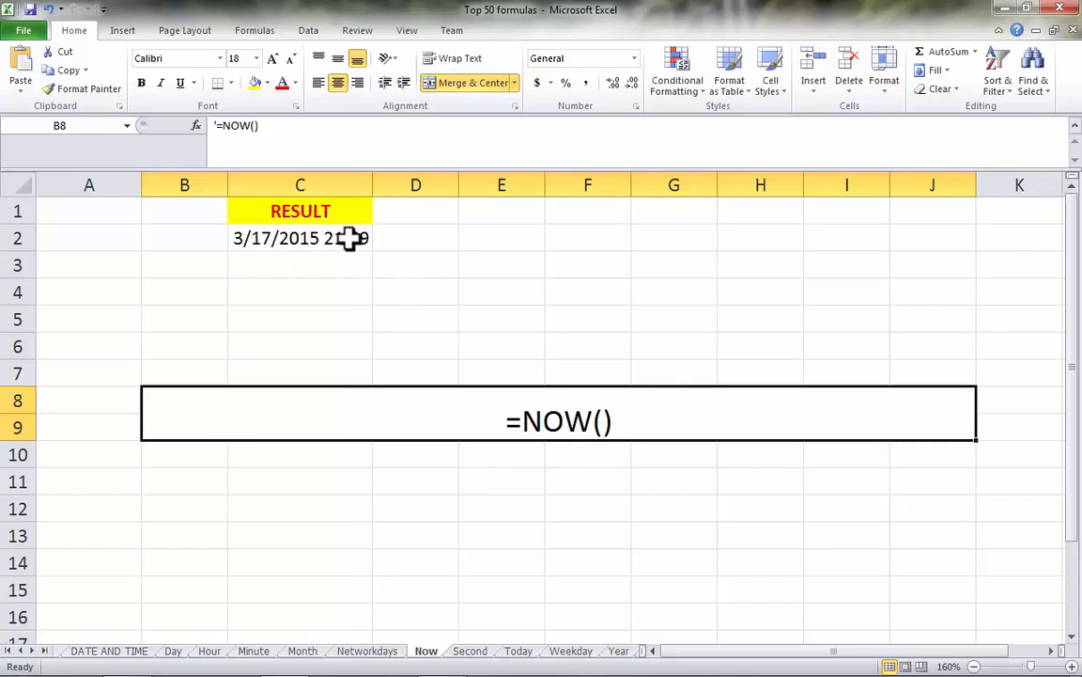
pyautogui.click(348, 268)
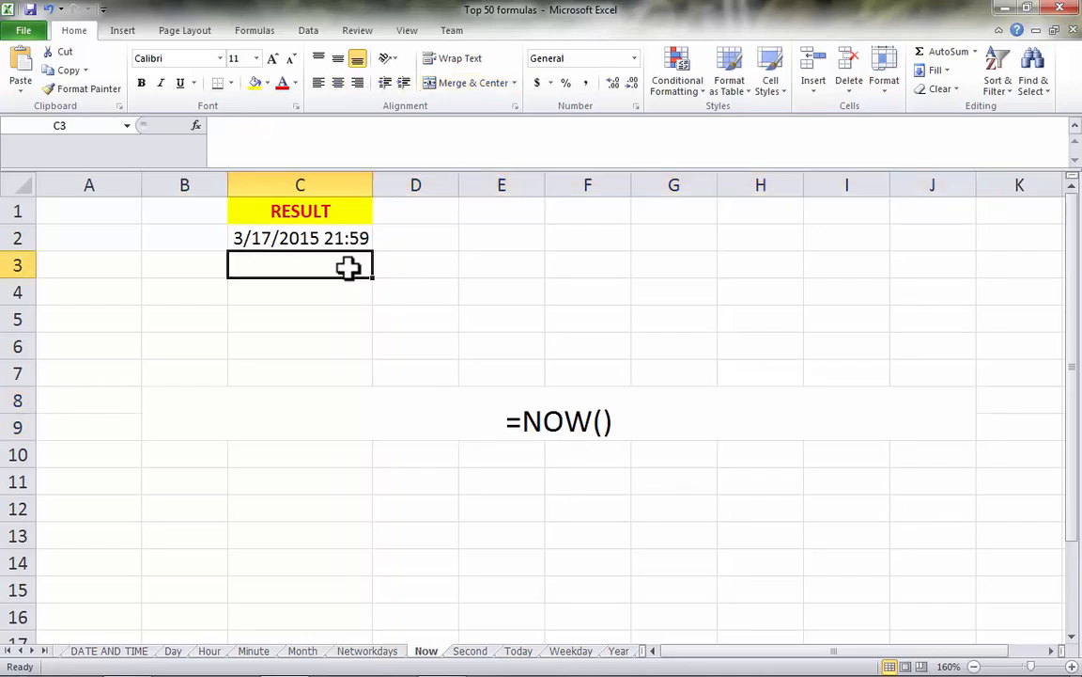
pyautogui.click(324, 236)
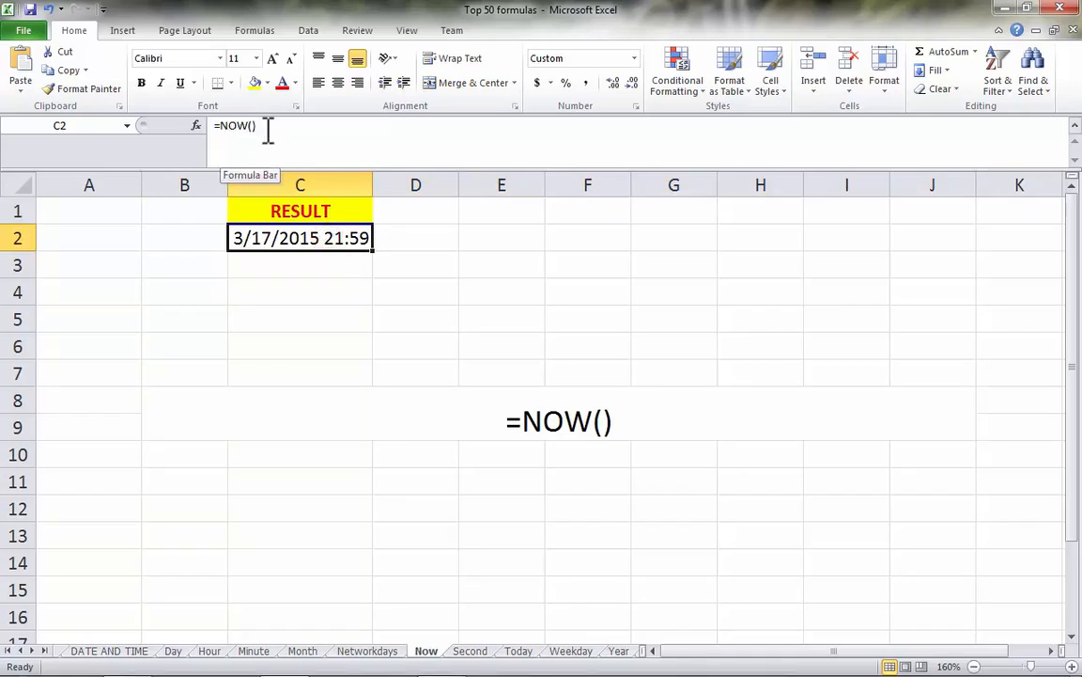
pyautogui.click(304, 256)
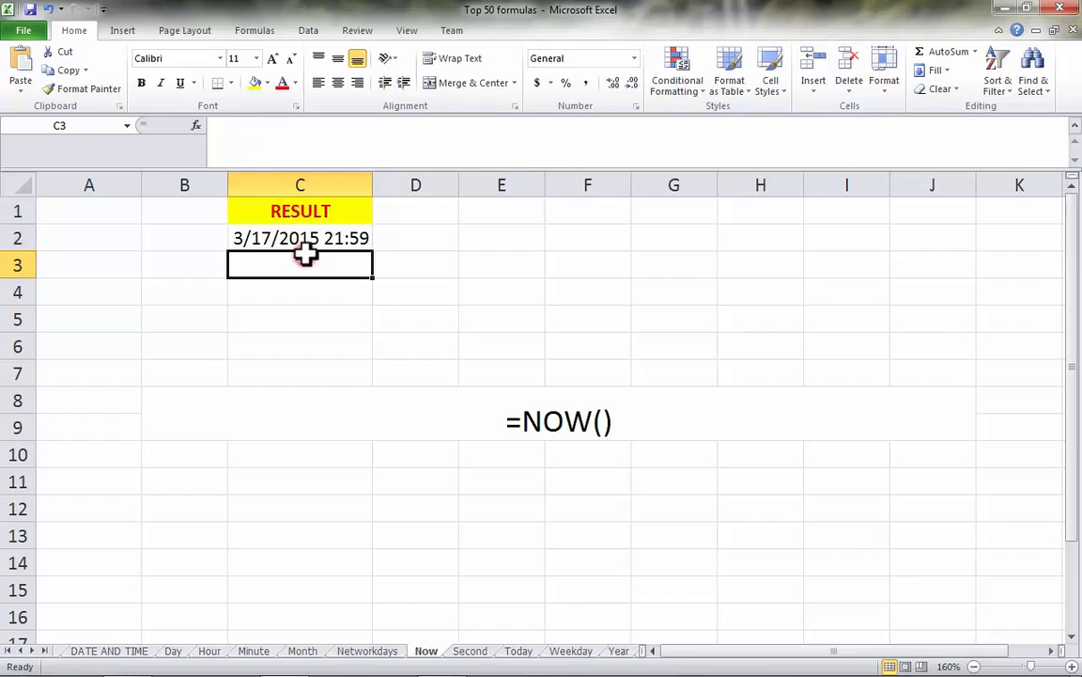
pyautogui.write('=NOW()')
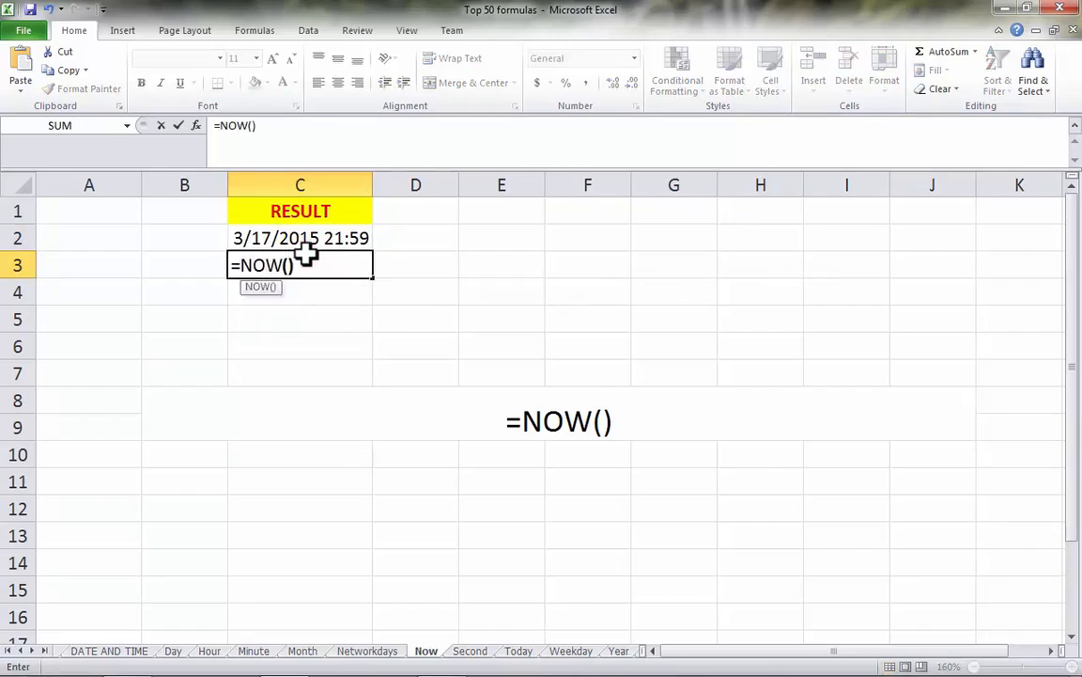
pyautogui.press('Return')
pyautogui.click(306, 263)
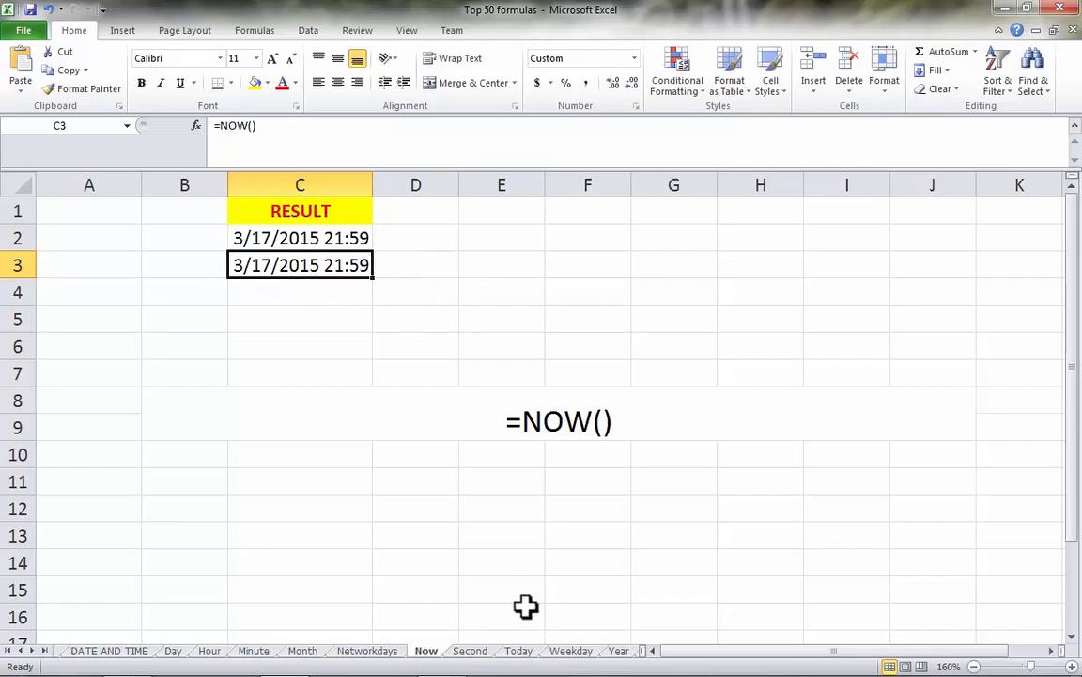
# Step: On the Second sheet, review the C2 example and enter =SECOND(A3) in cell C3
pyautogui.click(469, 651)
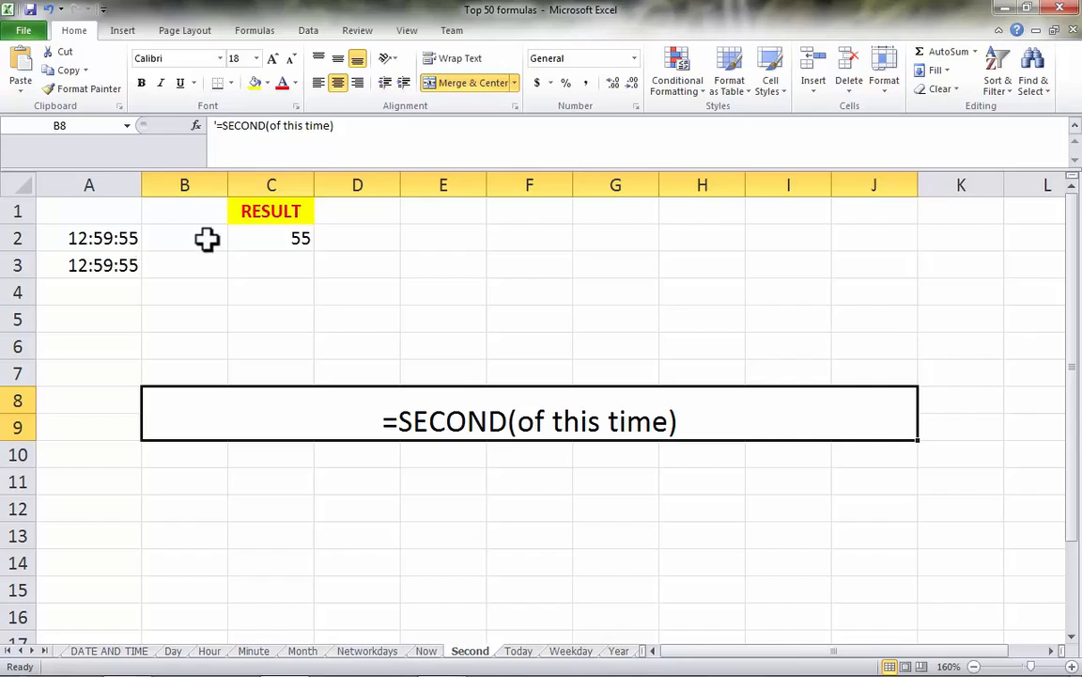
pyautogui.click(273, 238)
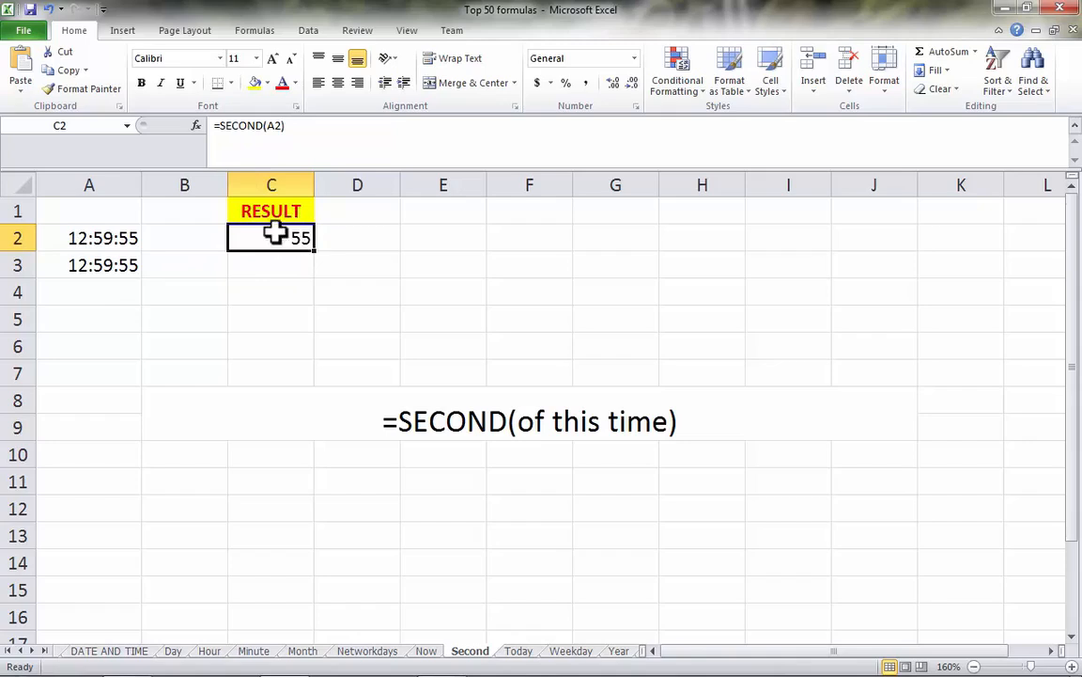
pyautogui.click(283, 266)
pyautogui.write('=')
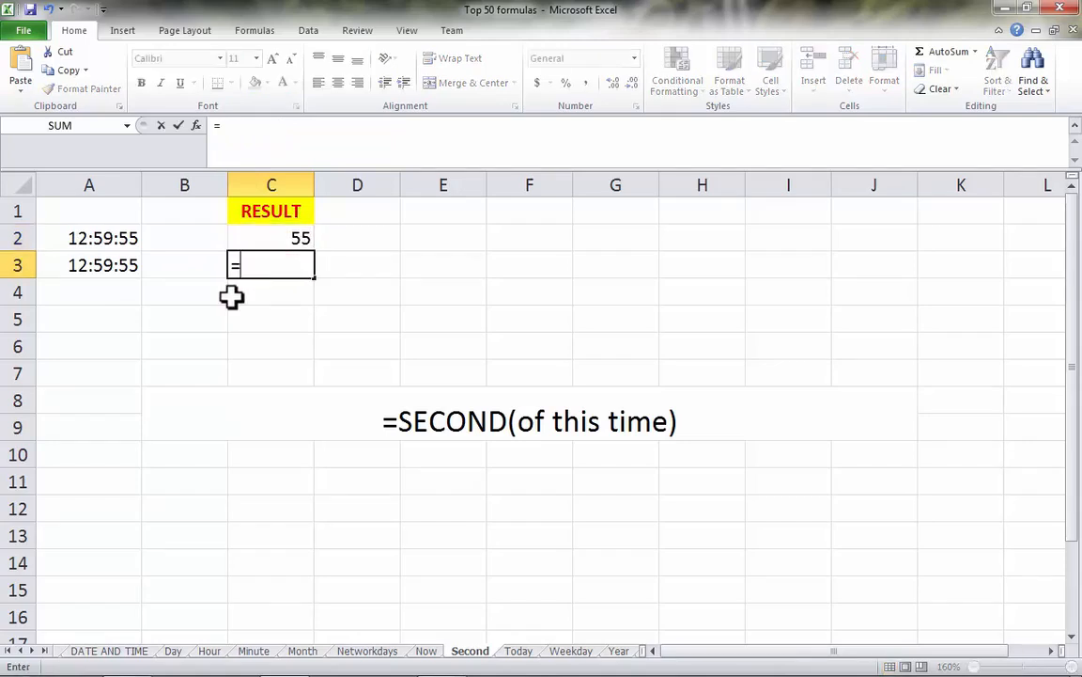
pyautogui.write('SECOND(')
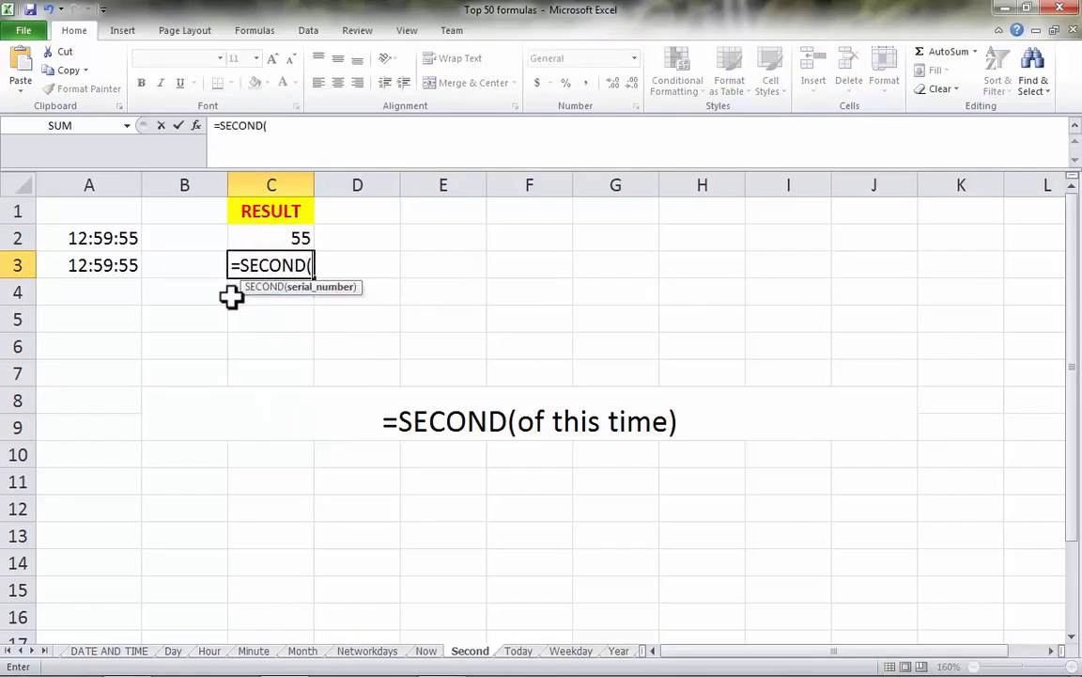
pyautogui.click(120, 267)
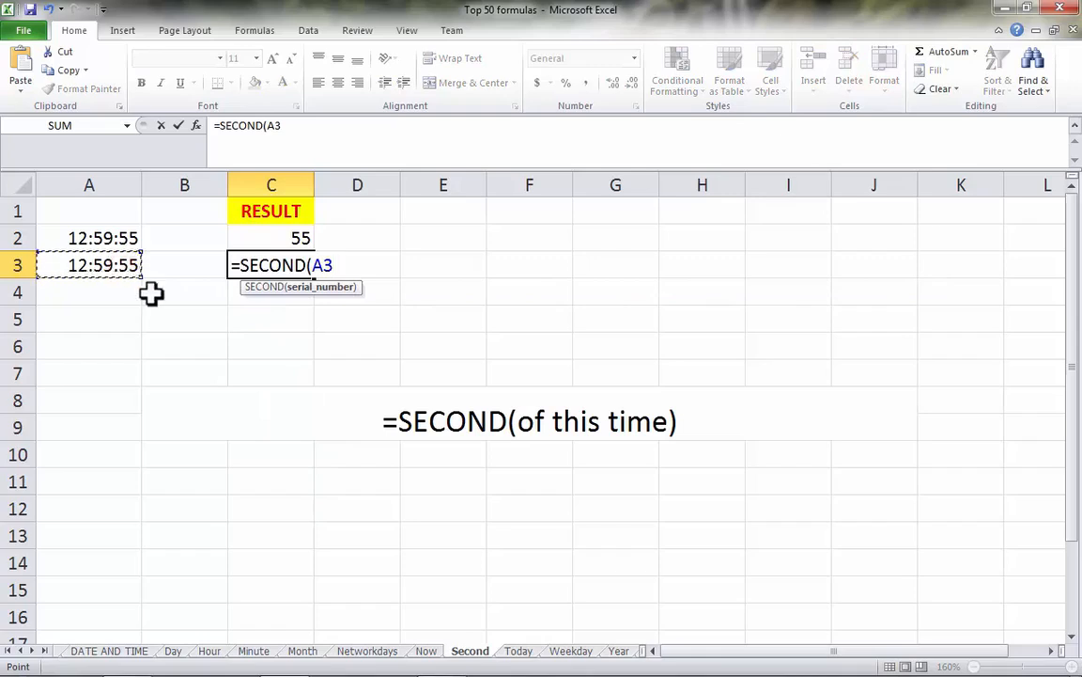
pyautogui.write(')')
pyautogui.press('Return')
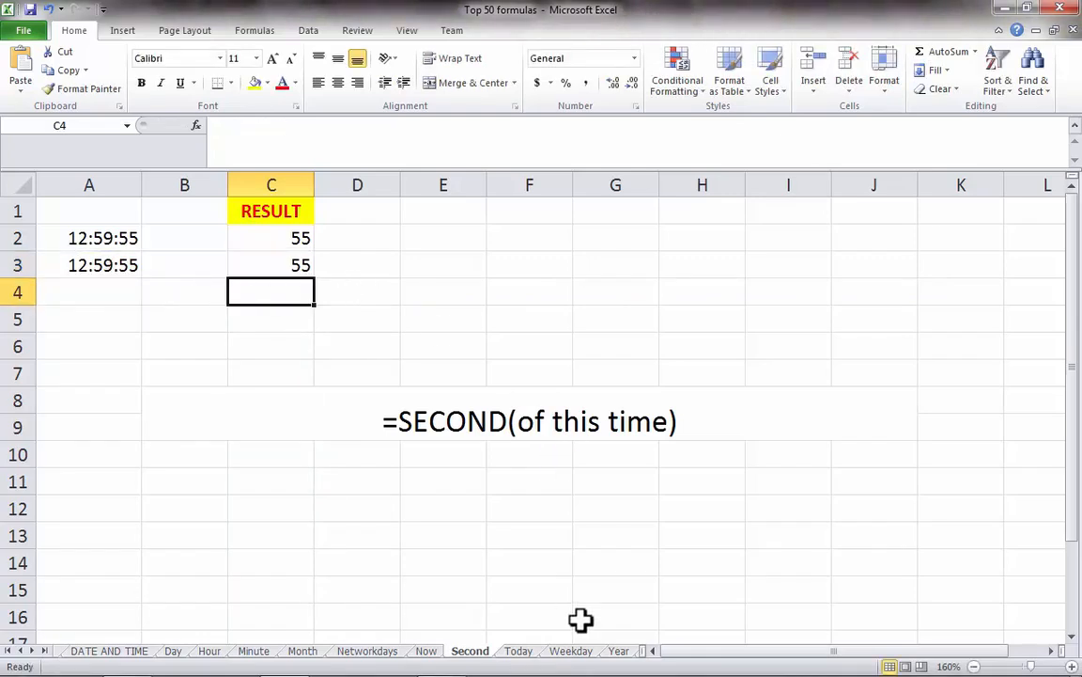
# Step: On the Today sheet, check the formula in C2 and enter =TODAY() in cell C3
pyautogui.click(520, 652)
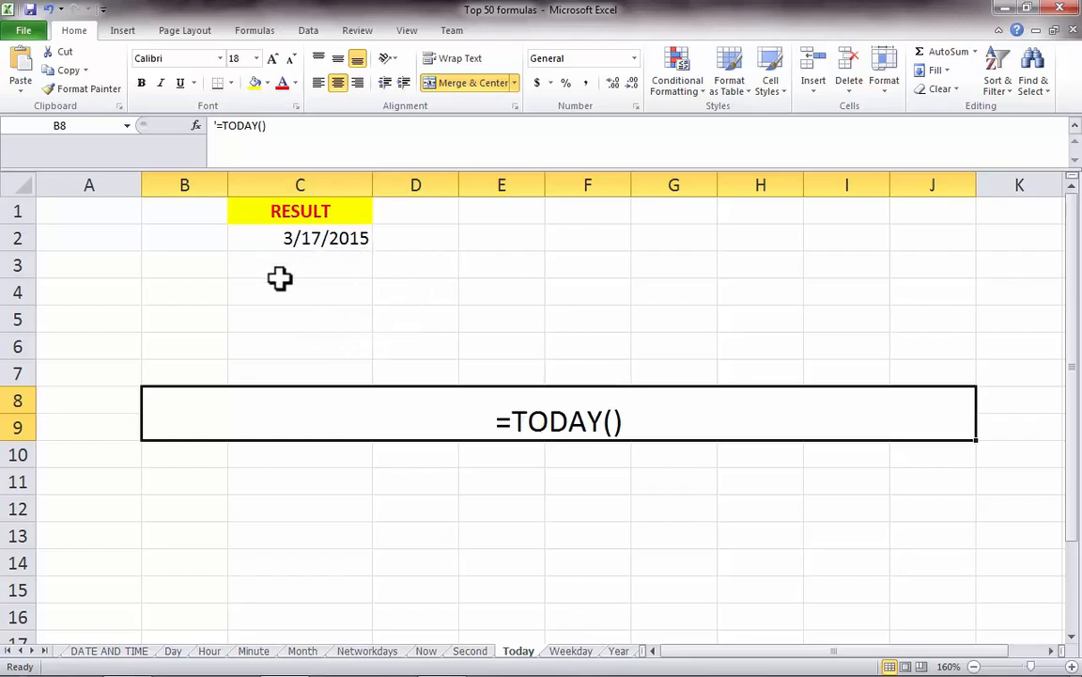
pyautogui.click(348, 241)
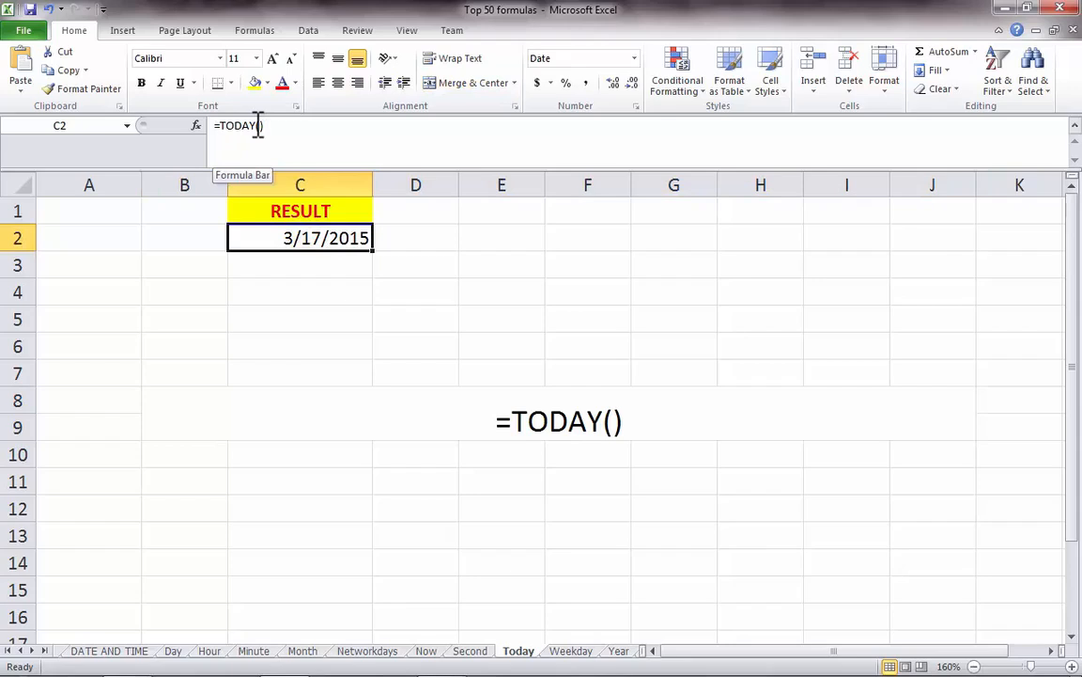
pyautogui.click(324, 272)
pyautogui.write('=TODAY')
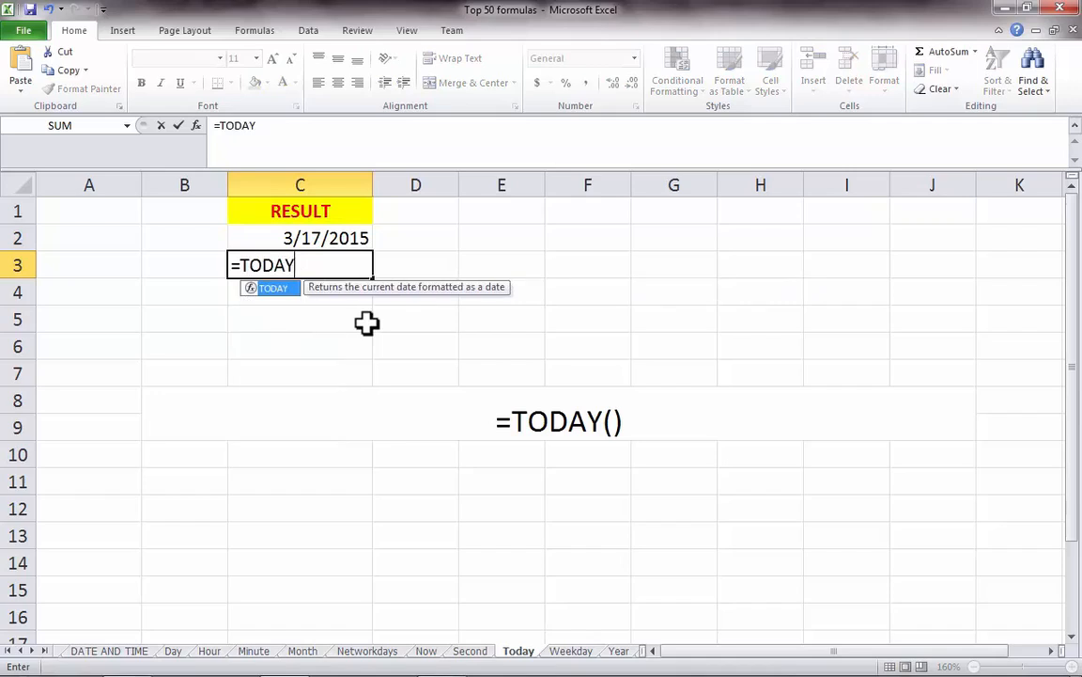
pyautogui.write('()')
pyautogui.press('Return')
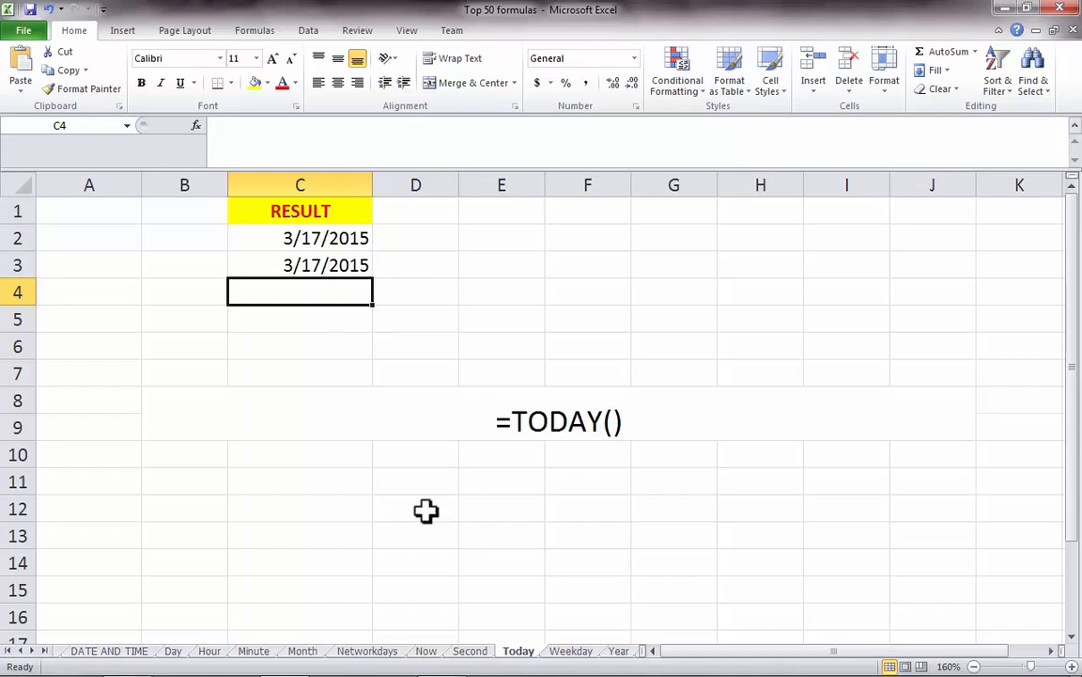
# Step: On the Weekday sheet, review the date in A2 and the formula in C2, and enter =WEEKDAY(A3) in cell C3
pyautogui.moveTo(569, 660)
pyautogui.click(572, 606)
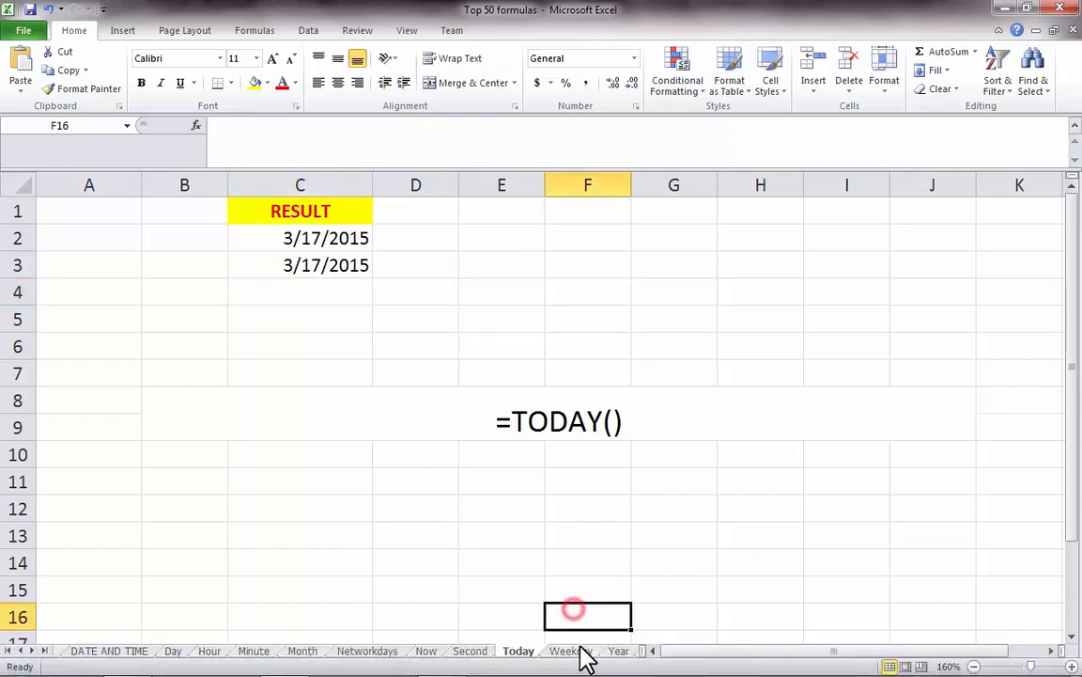
pyautogui.click(575, 649)
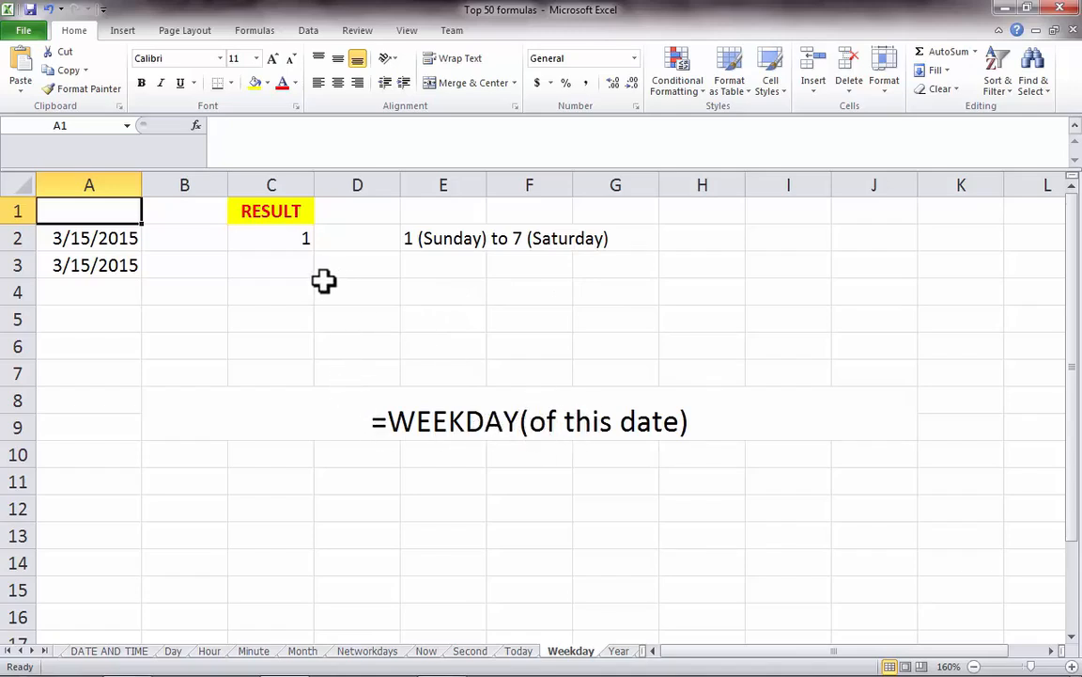
pyautogui.click(92, 242)
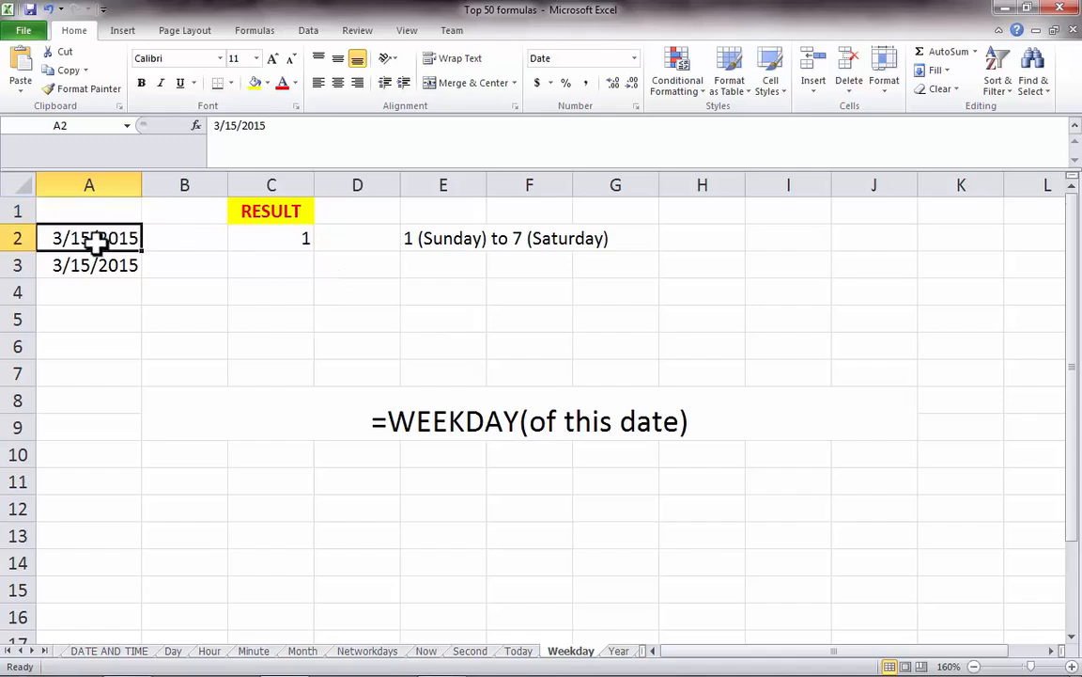
pyautogui.click(296, 239)
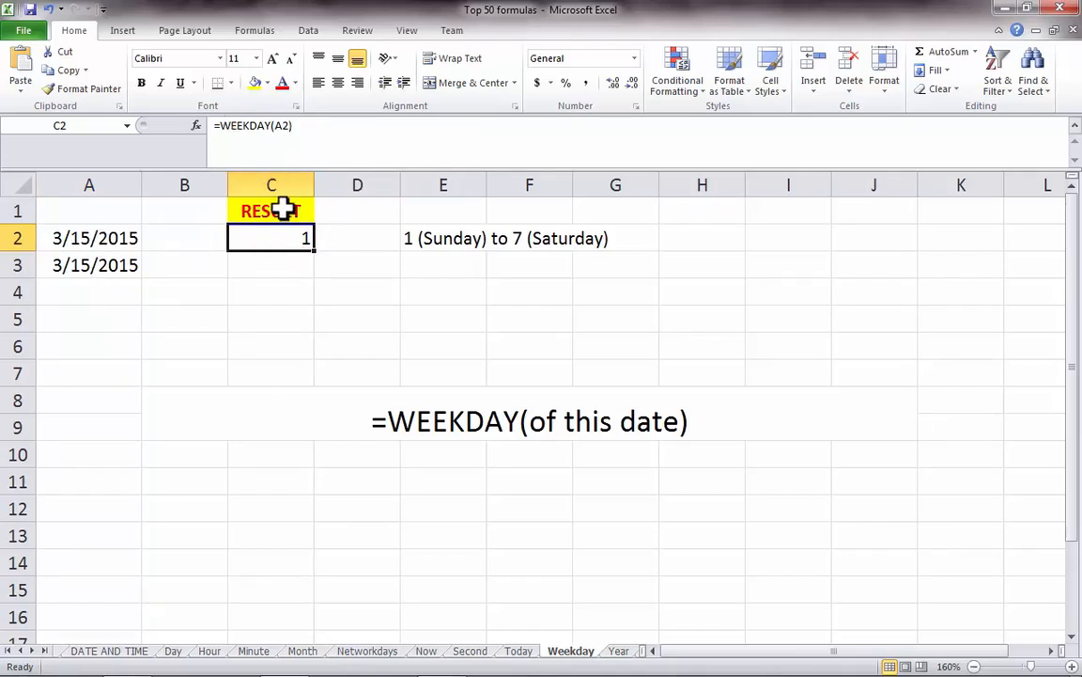
pyautogui.click(261, 263)
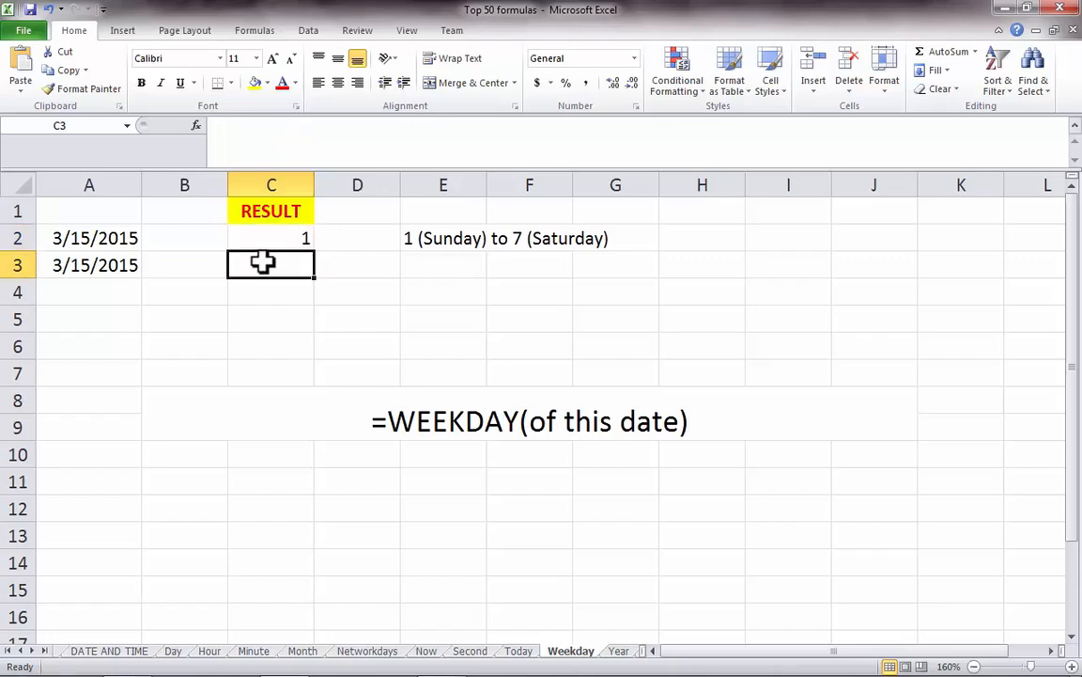
pyautogui.write('=WEEKDAY(')
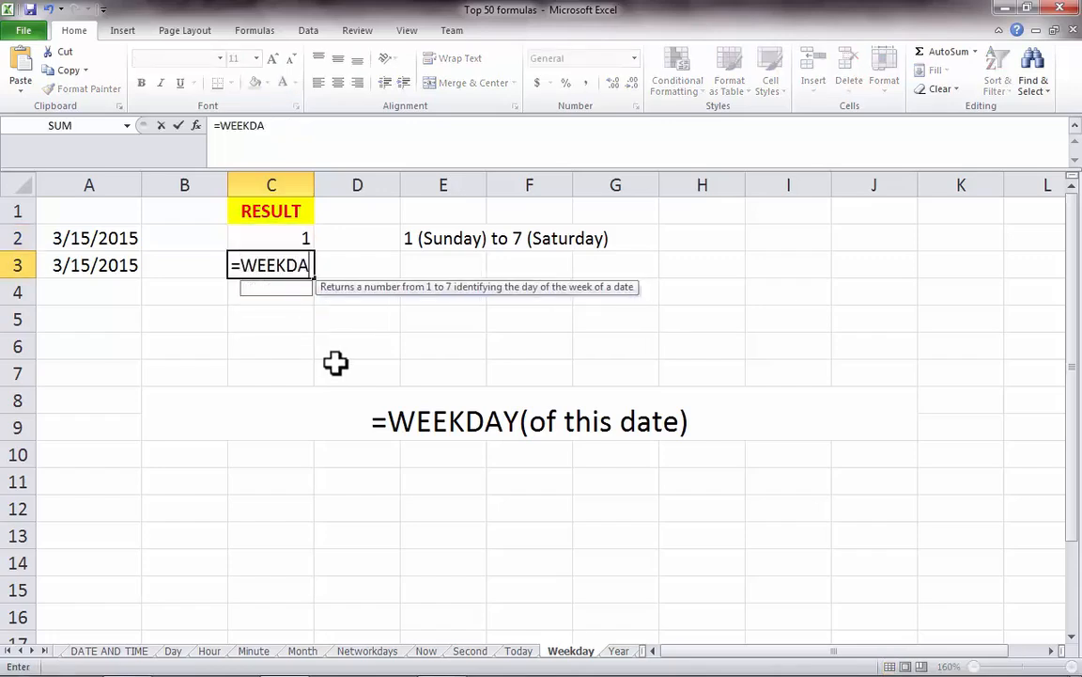
pyautogui.click(108, 268)
pyautogui.write(')')
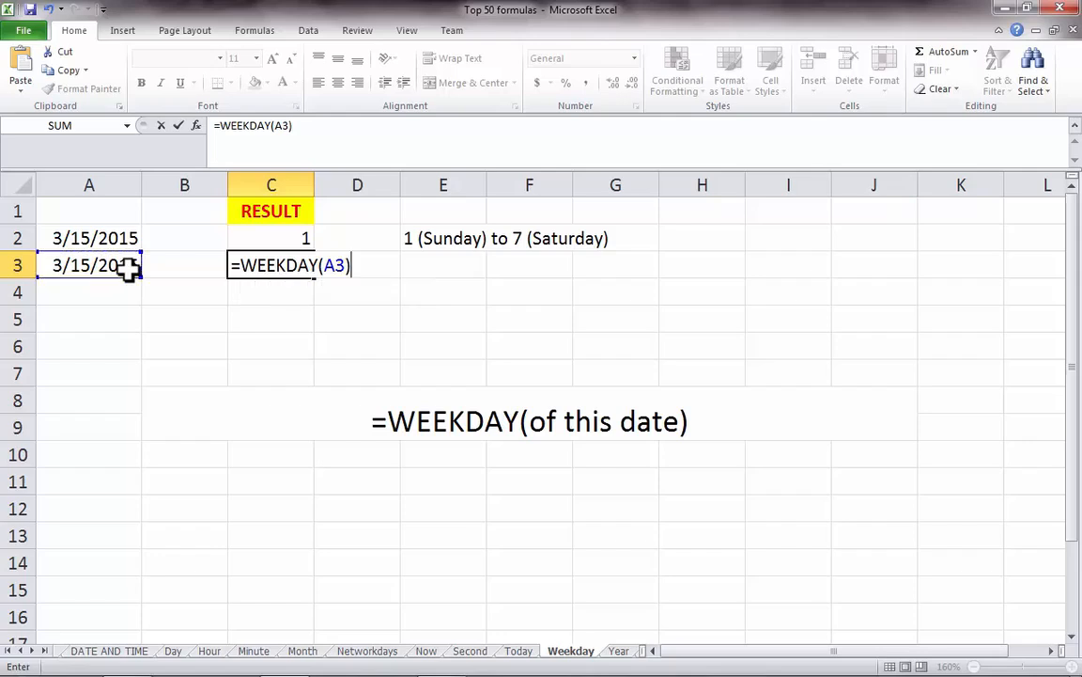
pyautogui.press('Return')
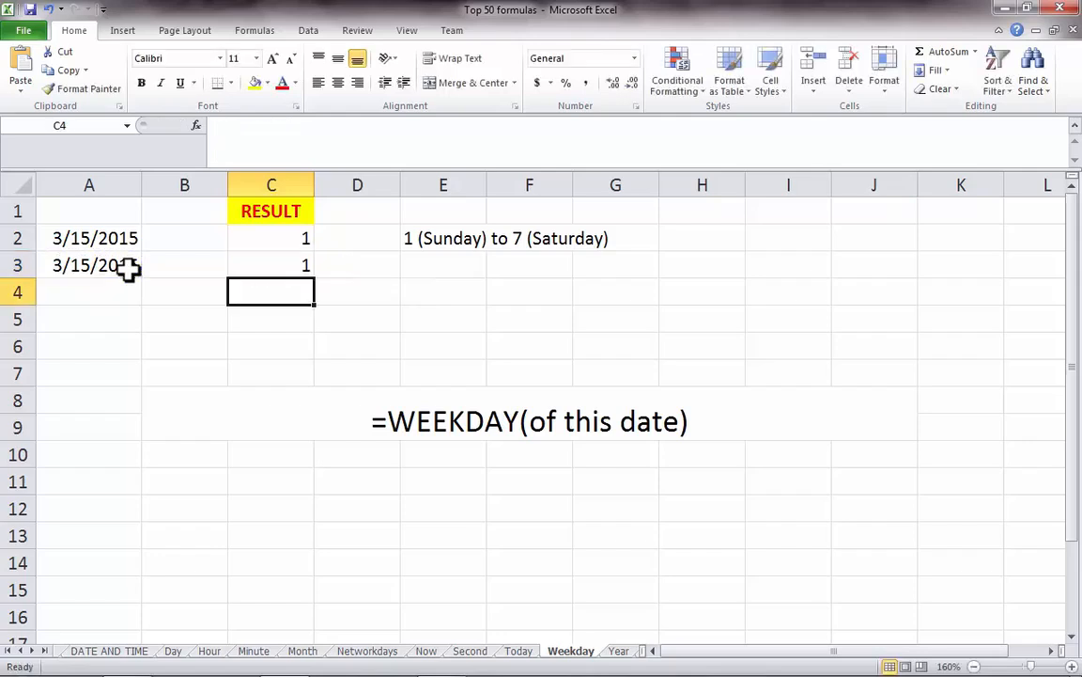
# Step: On the Year sheet, check the example formula in C2 and enter =YEAR(A3) in cell C3
pyautogui.click(619, 650)
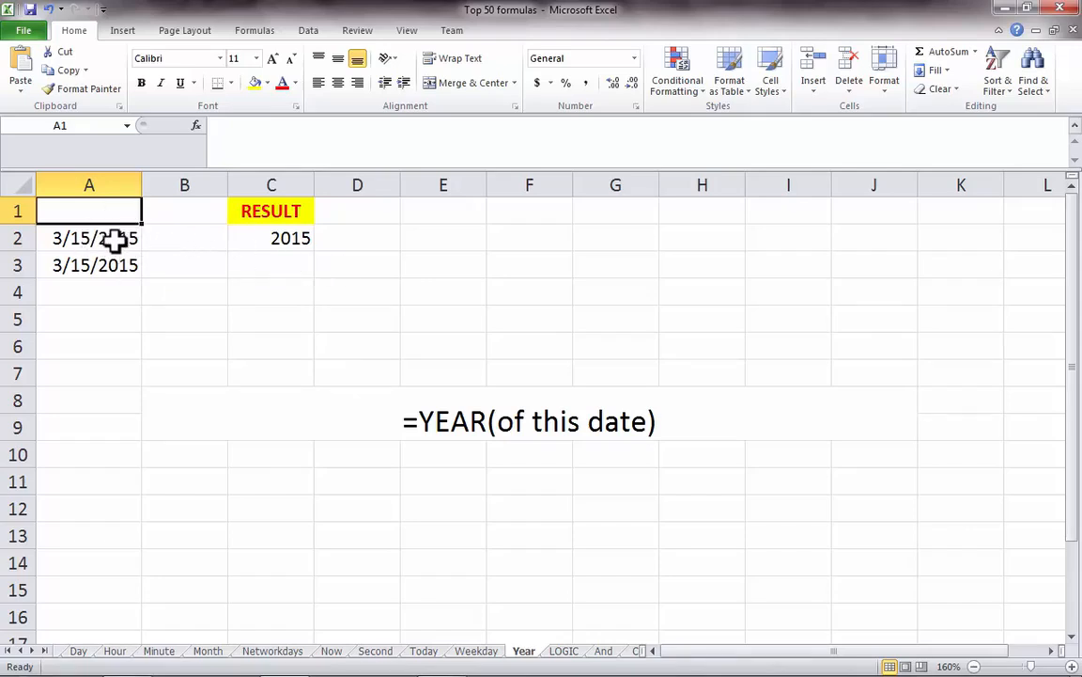
pyautogui.click(284, 240)
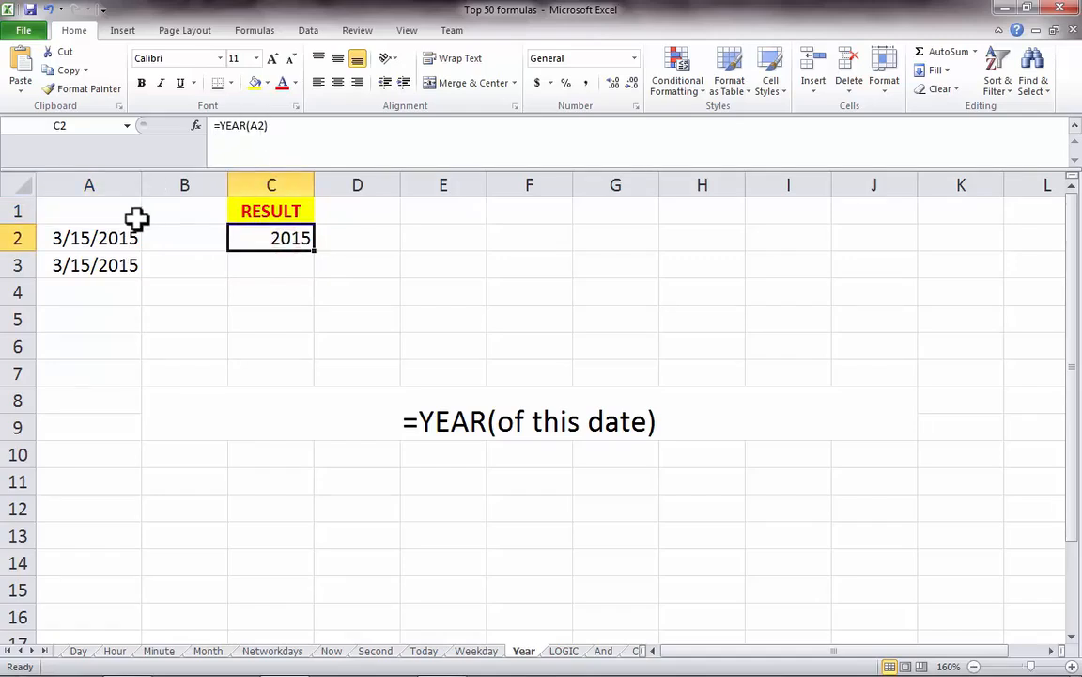
pyautogui.click(264, 267)
pyautogui.write('=Y')
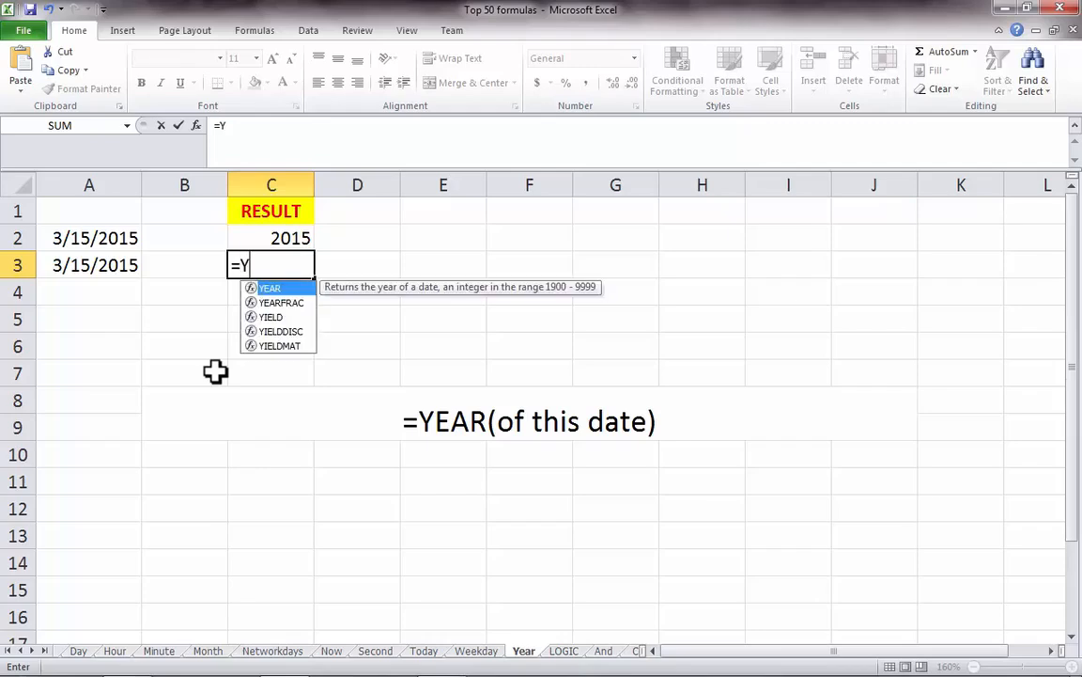
pyautogui.write('EAR(')
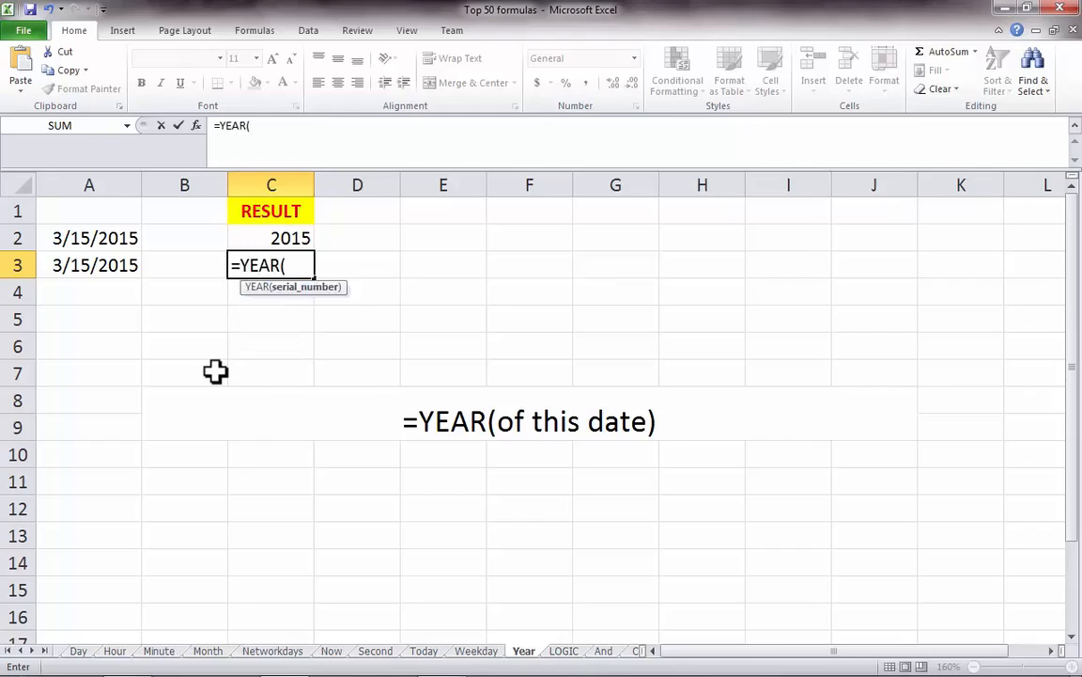
pyautogui.click(79, 271)
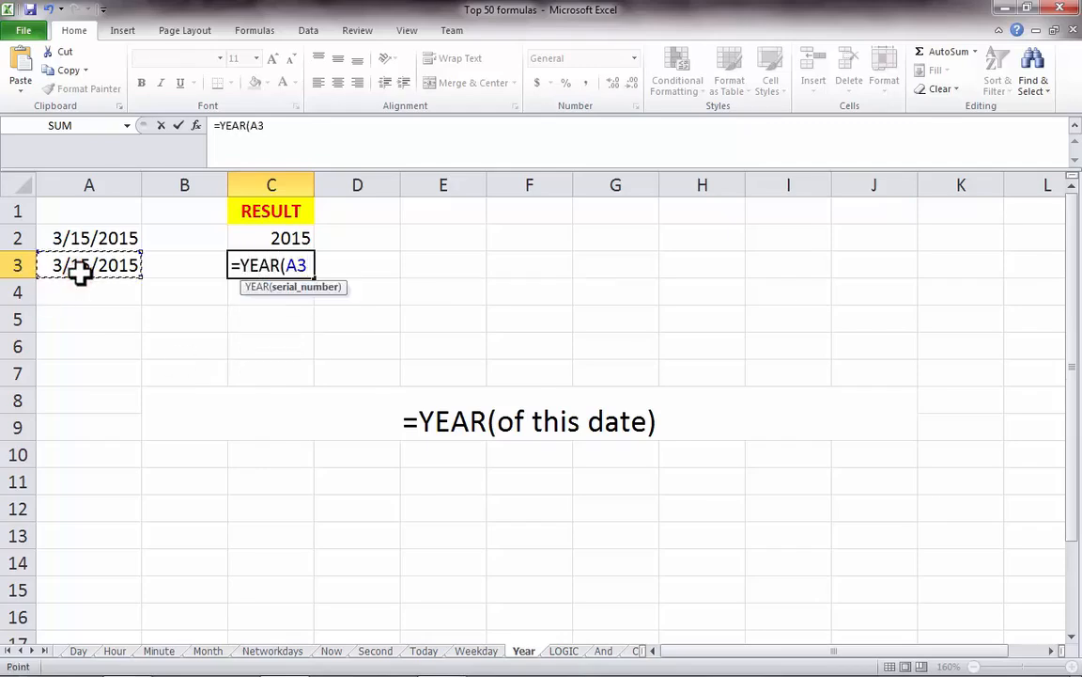
pyautogui.write(')')
pyautogui.press('Return')
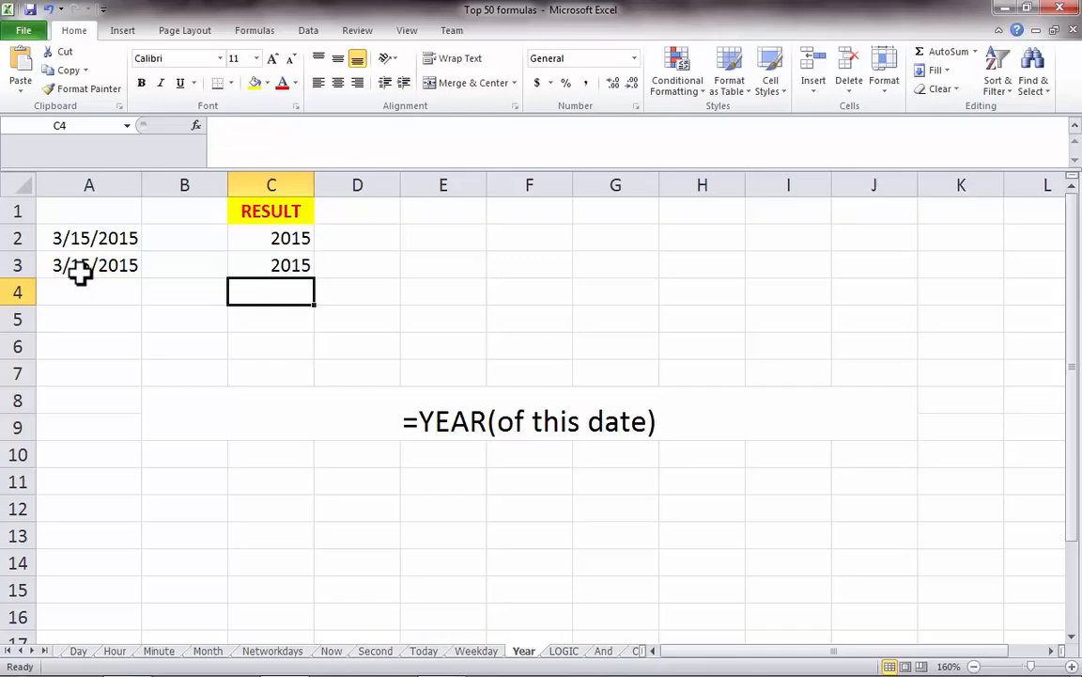